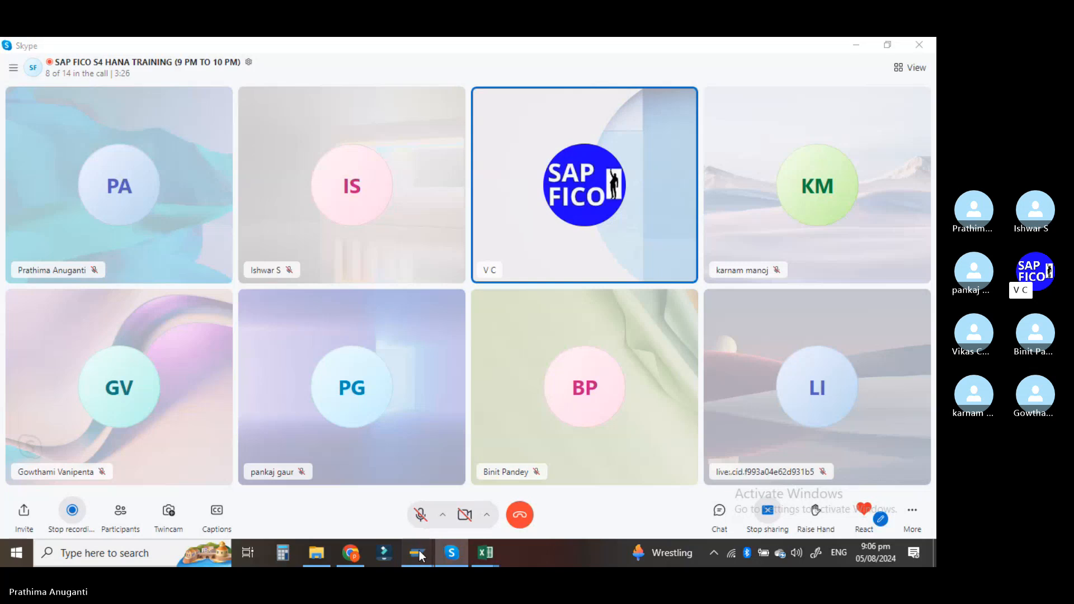
Step: Switch to the open SAP Easy Access session, end its current transaction with /n and log off from client 800
mouse_move(418, 550)
mouse_move(358, 520)
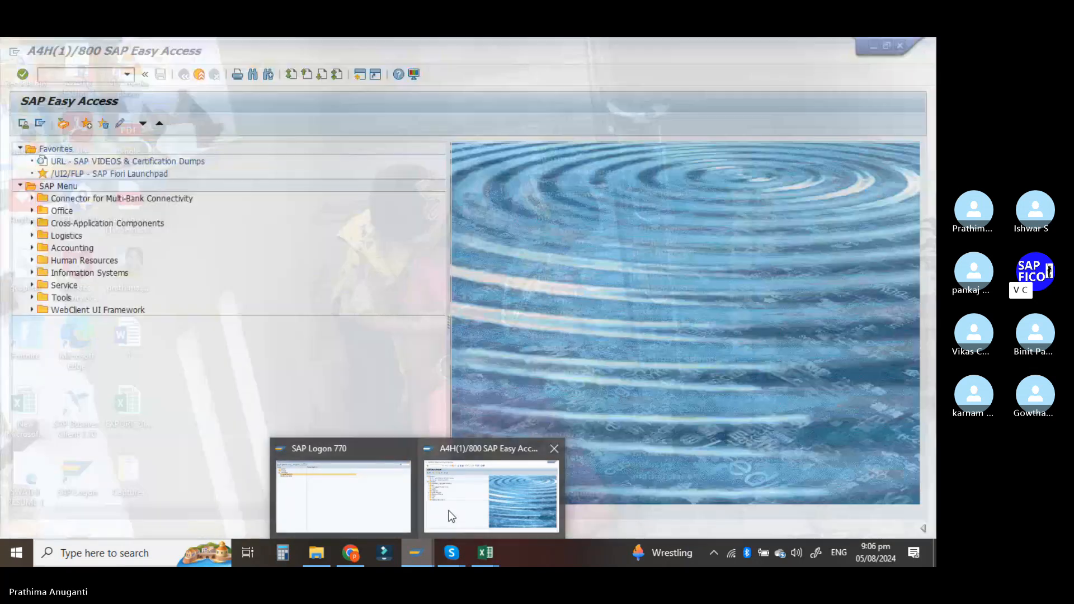
click(449, 514)
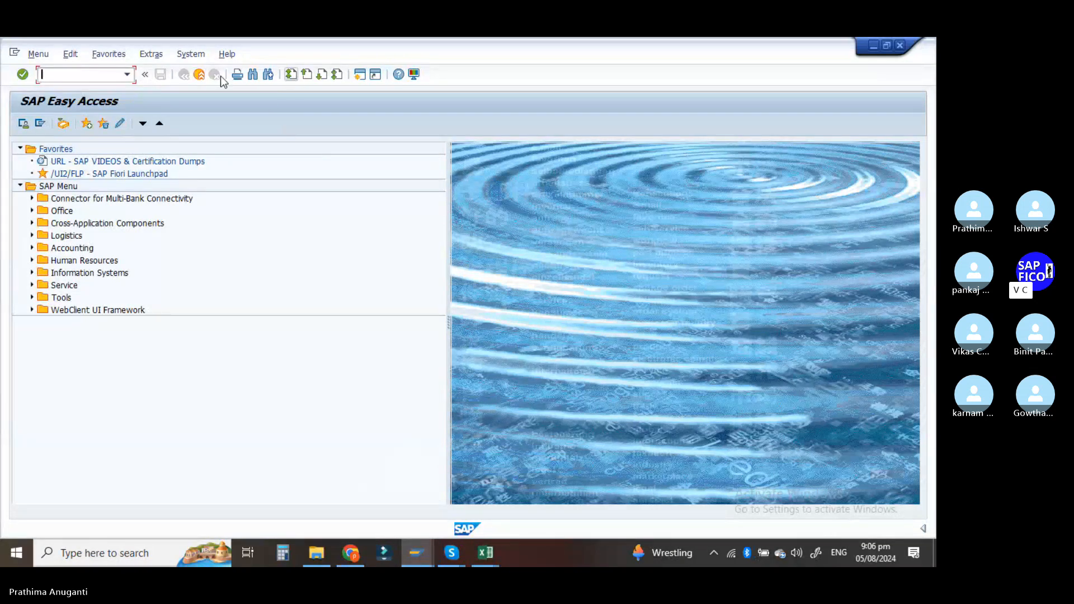
text(/n)
key(Return)
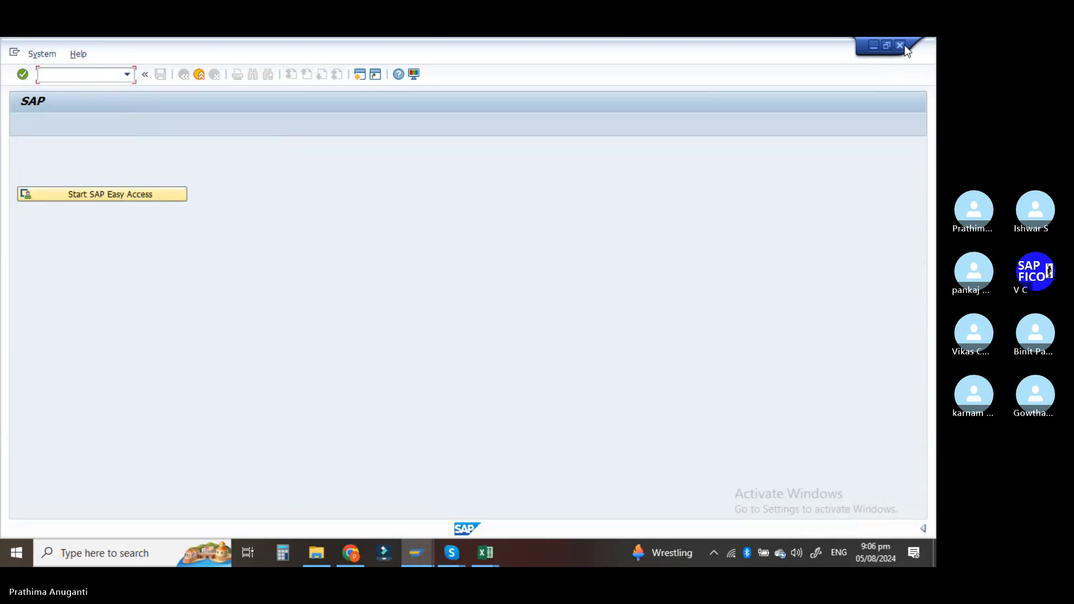
click(903, 46)
click(175, 293)
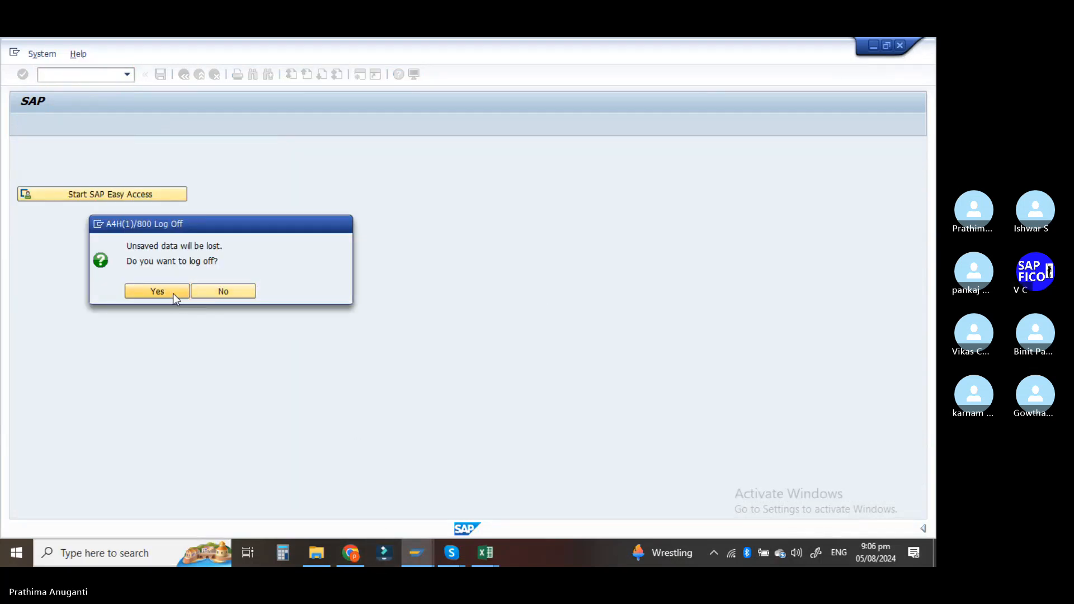
Step: Open the NEW HANA 2022 connection from the SAP Logon connection list
click(418, 564)
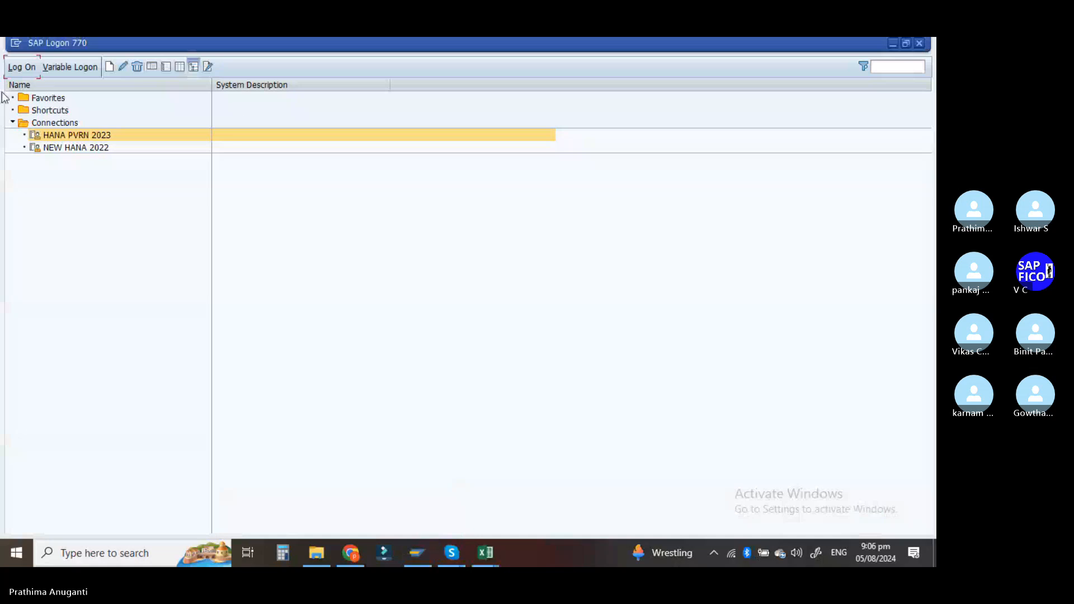
click(66, 148)
click(23, 67)
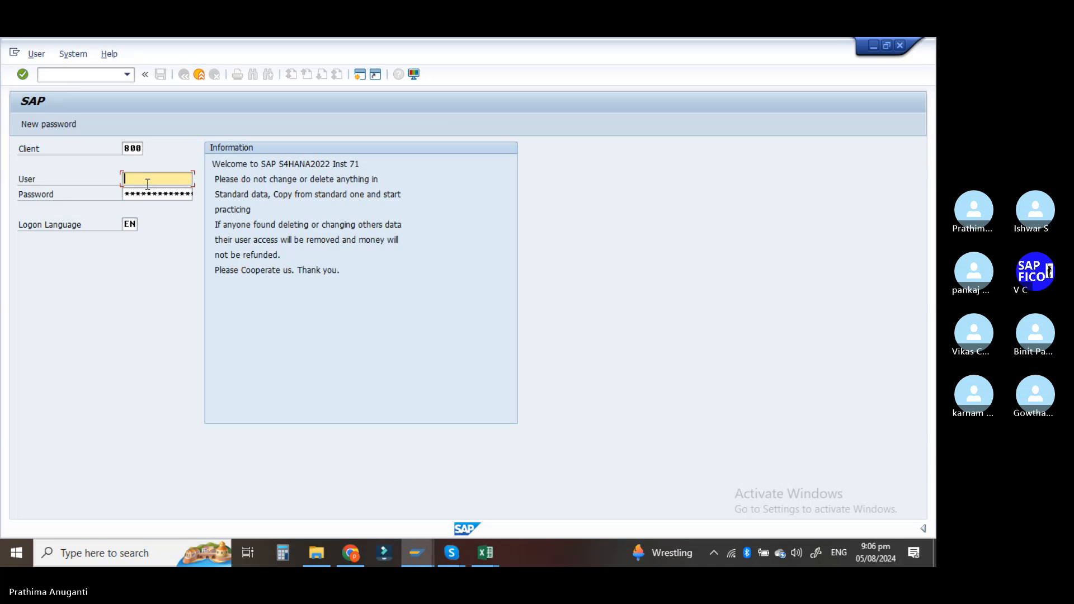
Step: Log on to client 300 with the user ID and the account password
key(Up)
text(3003)
key(Tab)
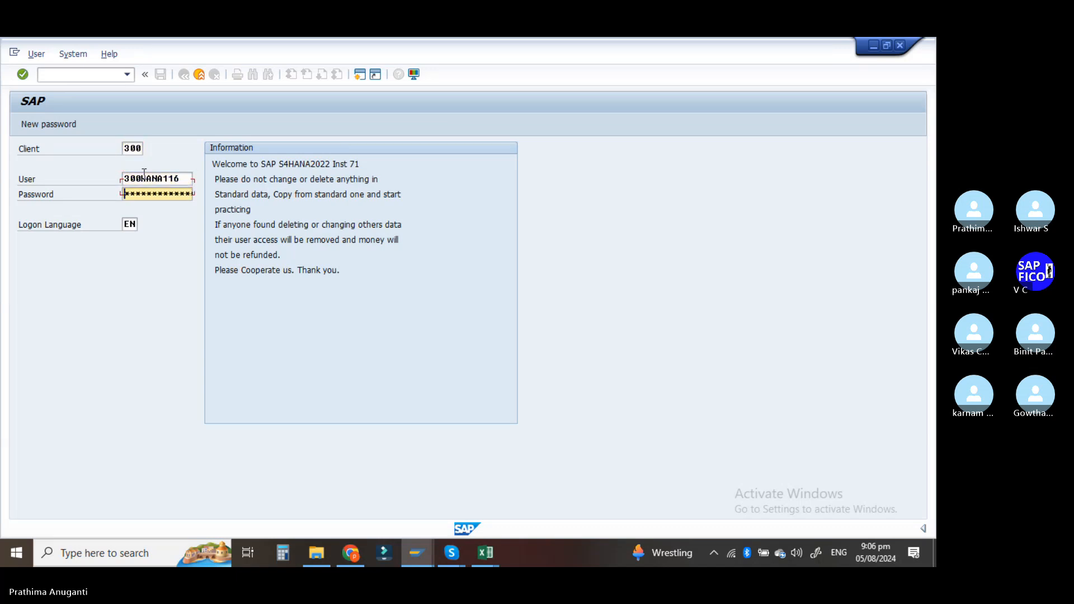
text(**********)
key(Return)
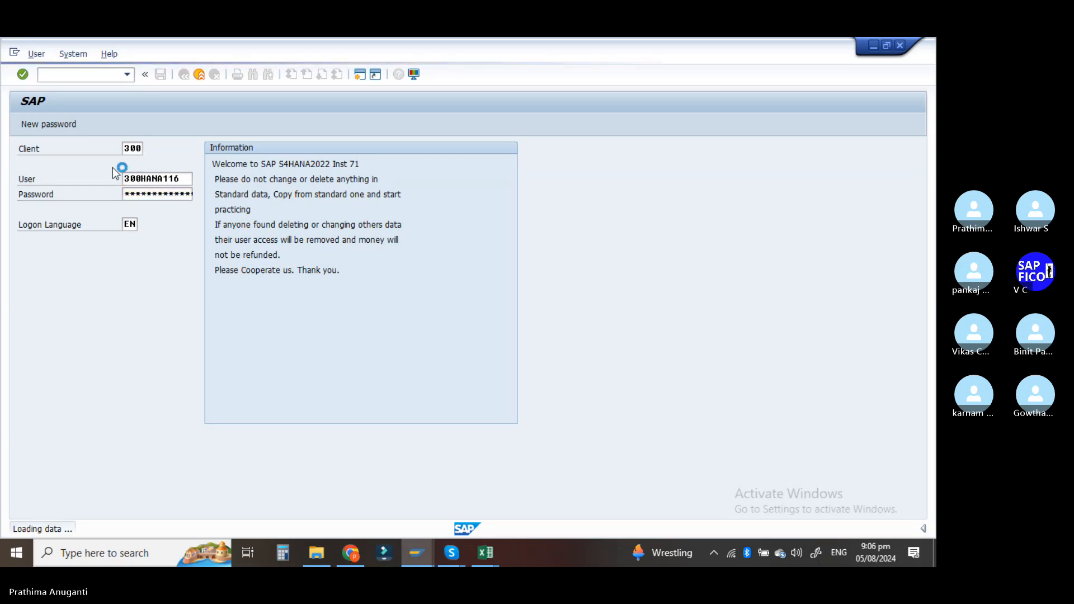
Step: Start transaction fbl5n and search for customer accounts by company code TECH
text(f)
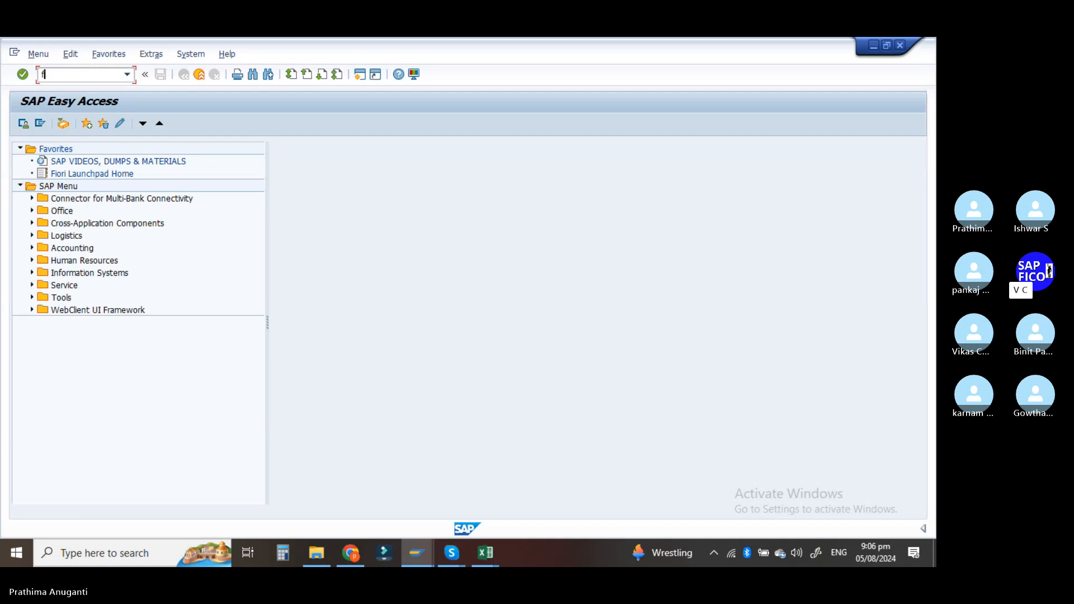
text(bl5n)
key(Return)
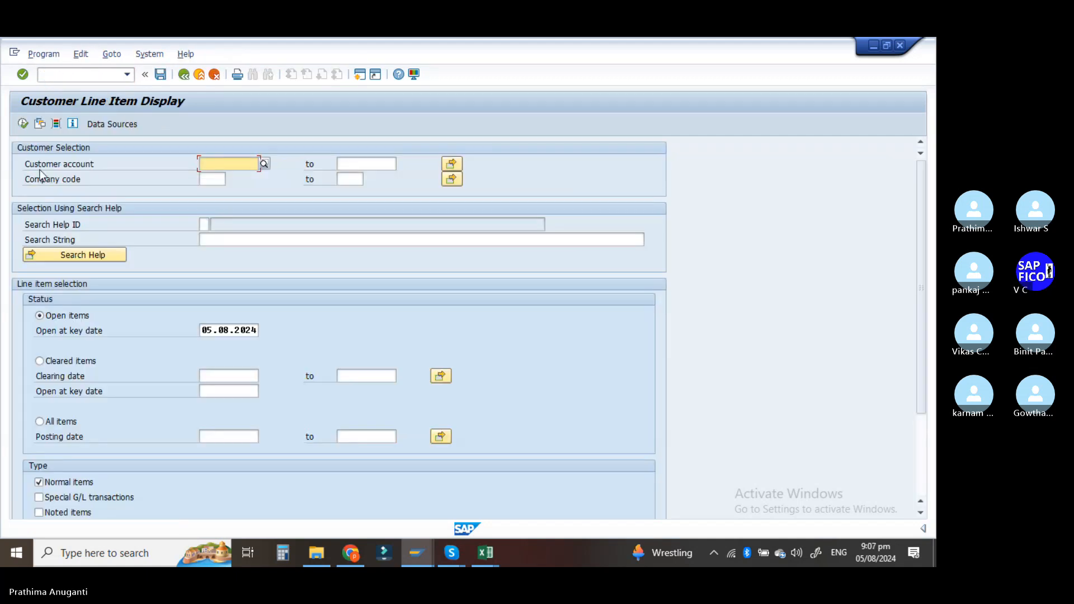
click(266, 165)
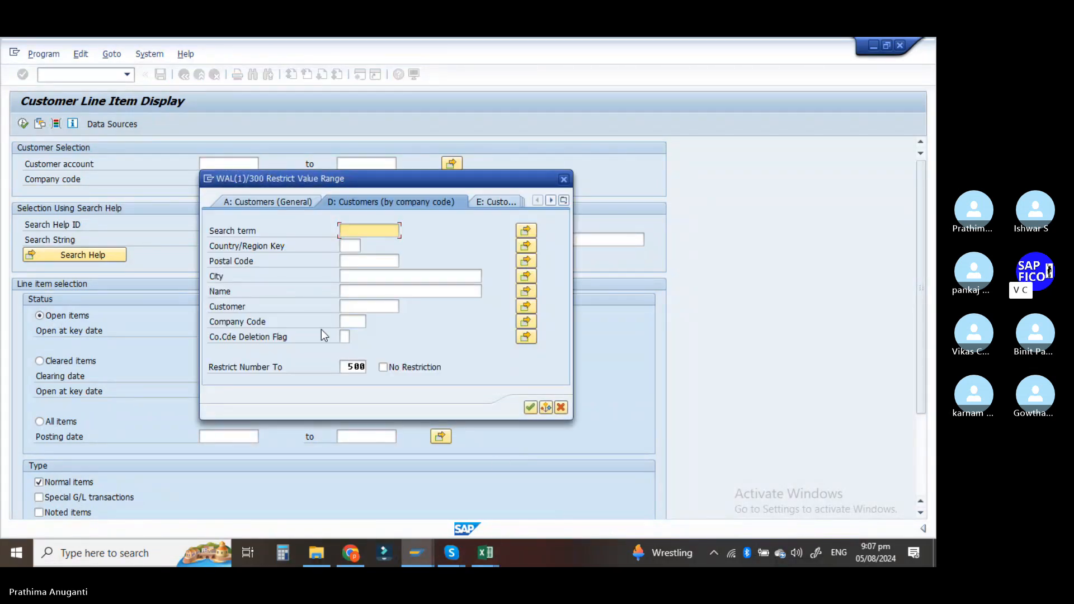
click(352, 322)
text(tech)
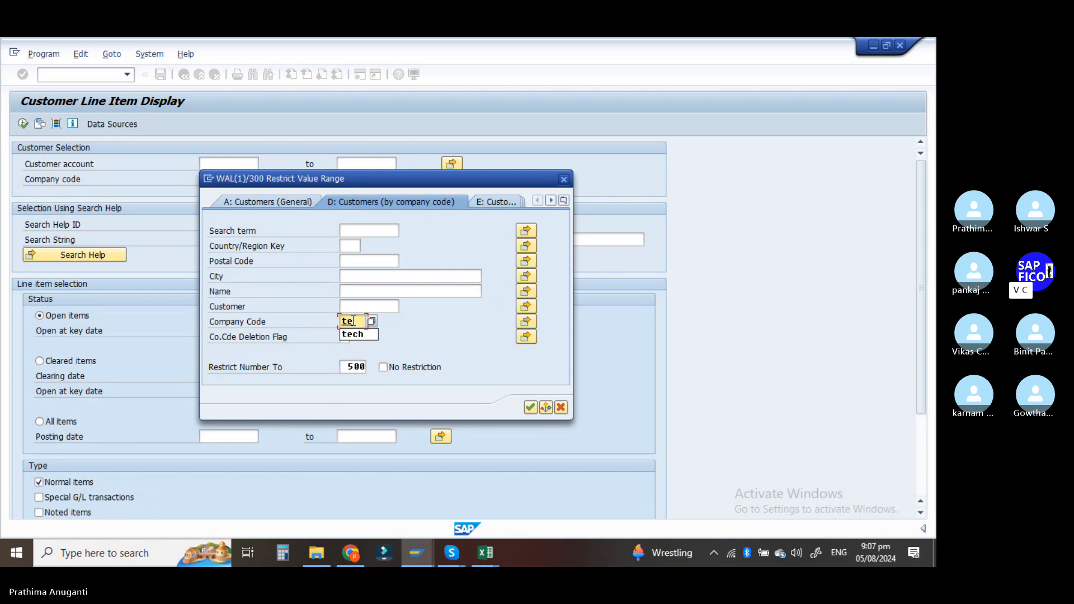
key(Tab)
key(Return)
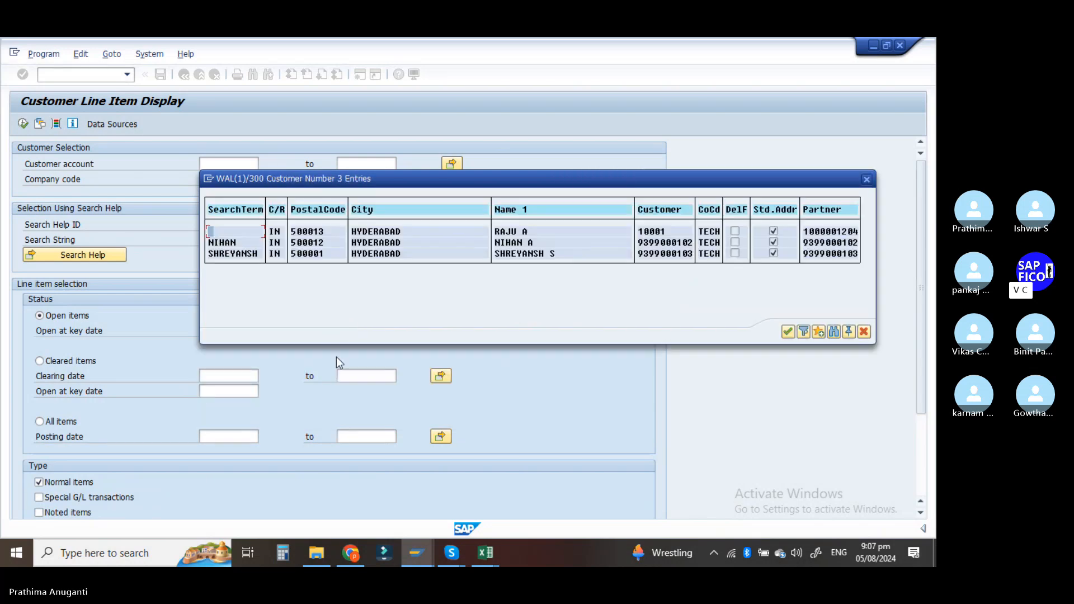
Step: Select the last customer in the list for company code TECH and display that customer's open line items
click(250, 256)
click(383, 256)
double_click(249, 257)
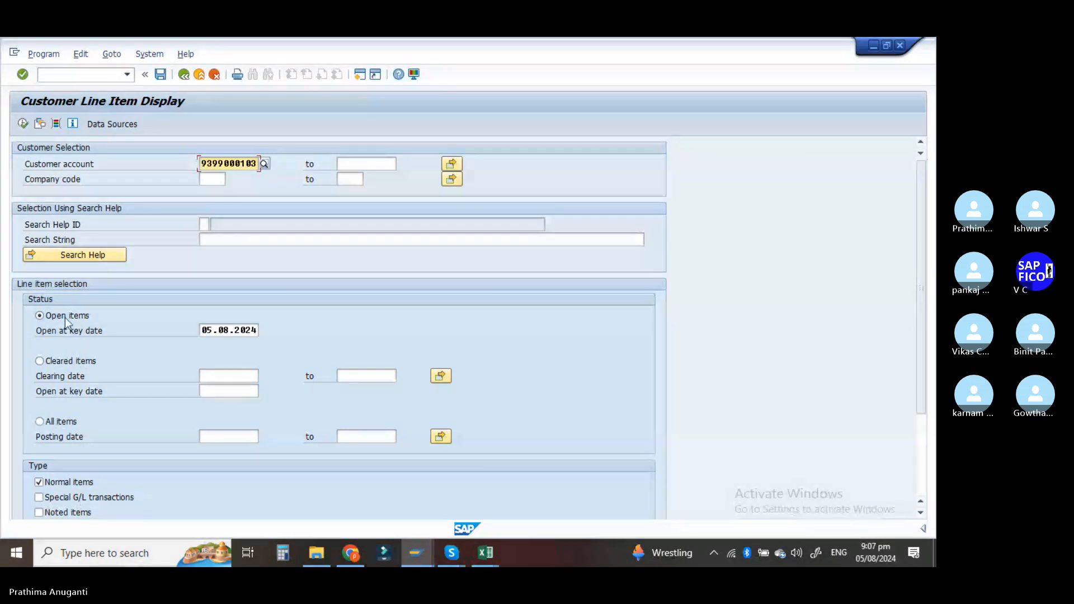
click(22, 125)
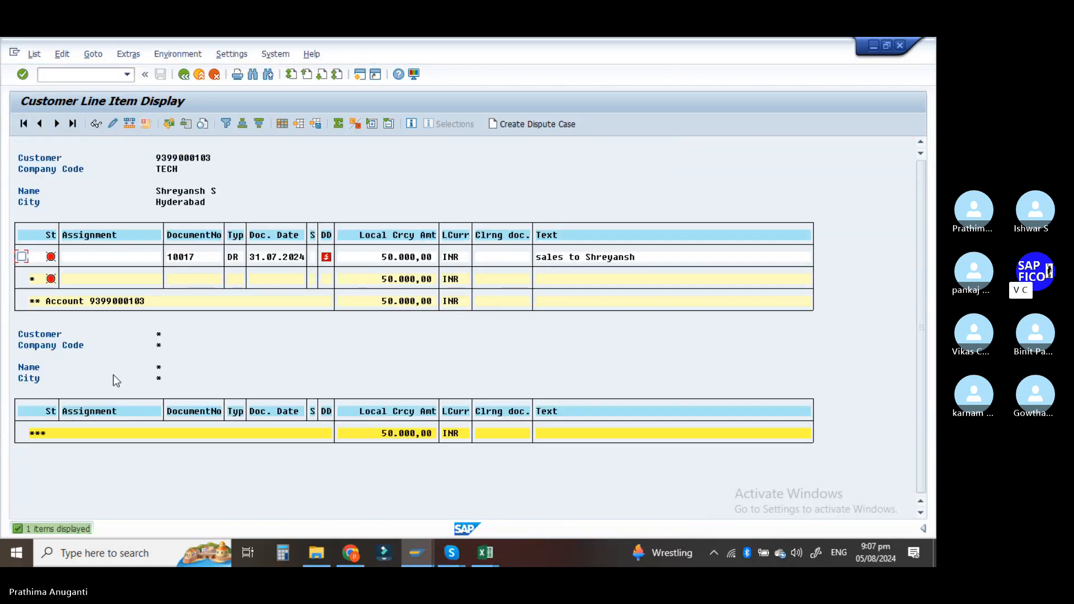
click(735, 138)
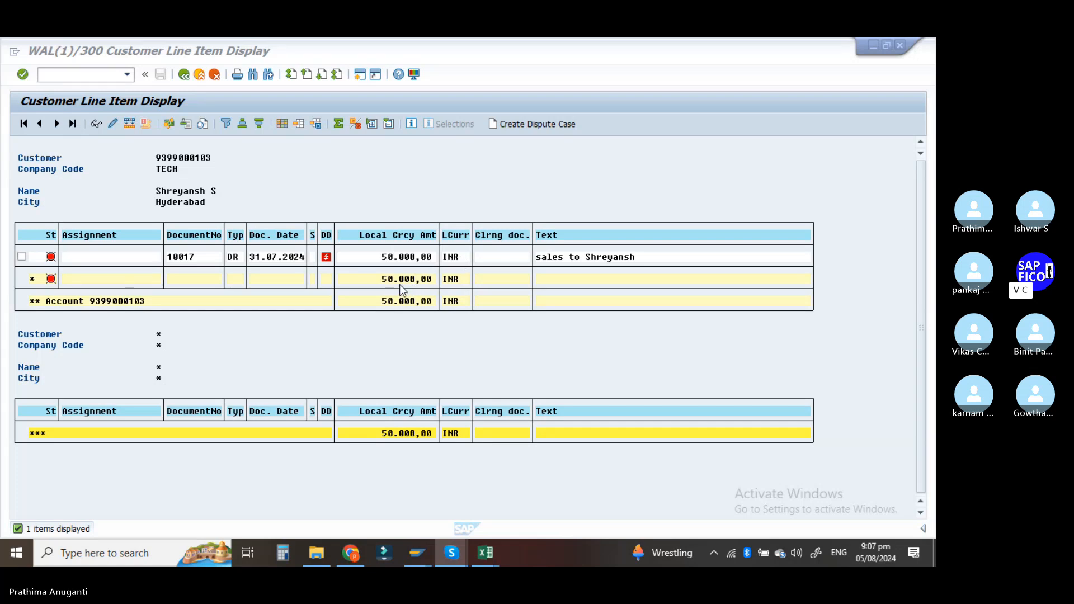
Step: Start customer invoice entry with /nfb70 and enter the customer whose line items were just displayed
click(84, 77)
text(/)
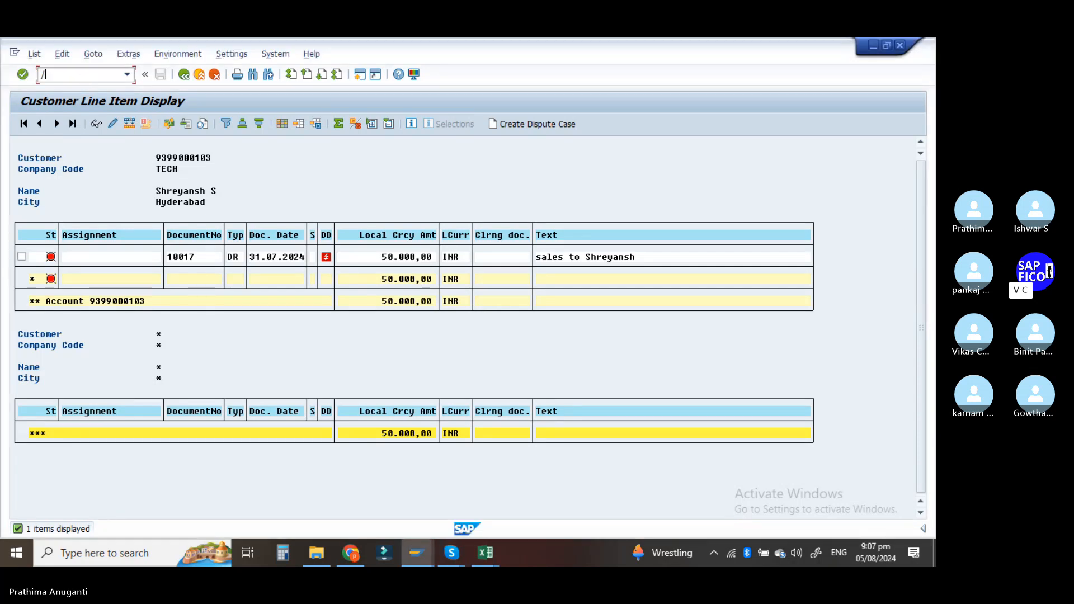
text(nfb70)
key(Return)
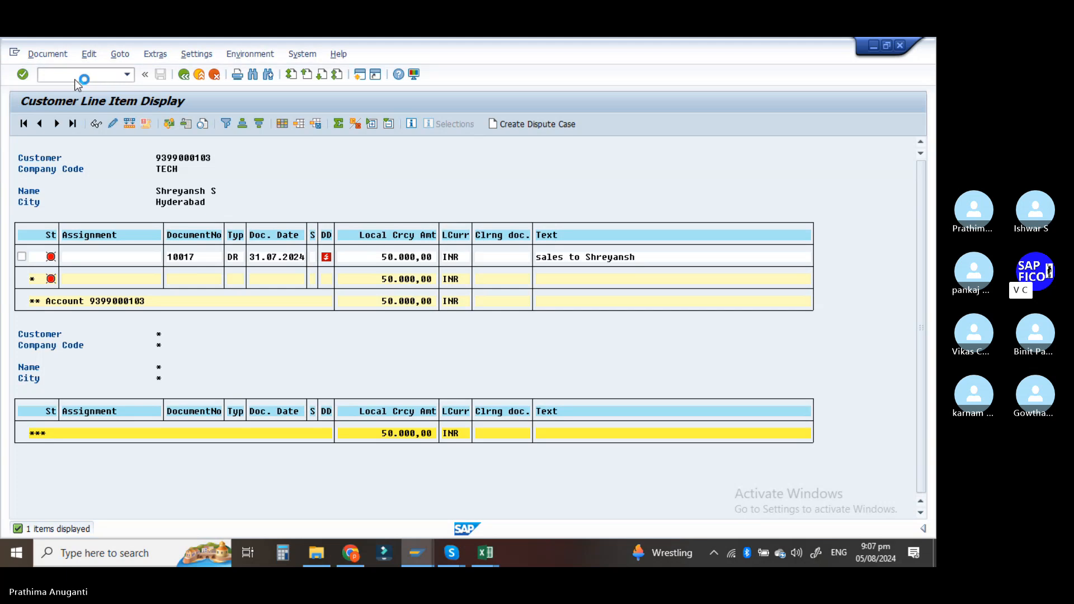
click(145, 211)
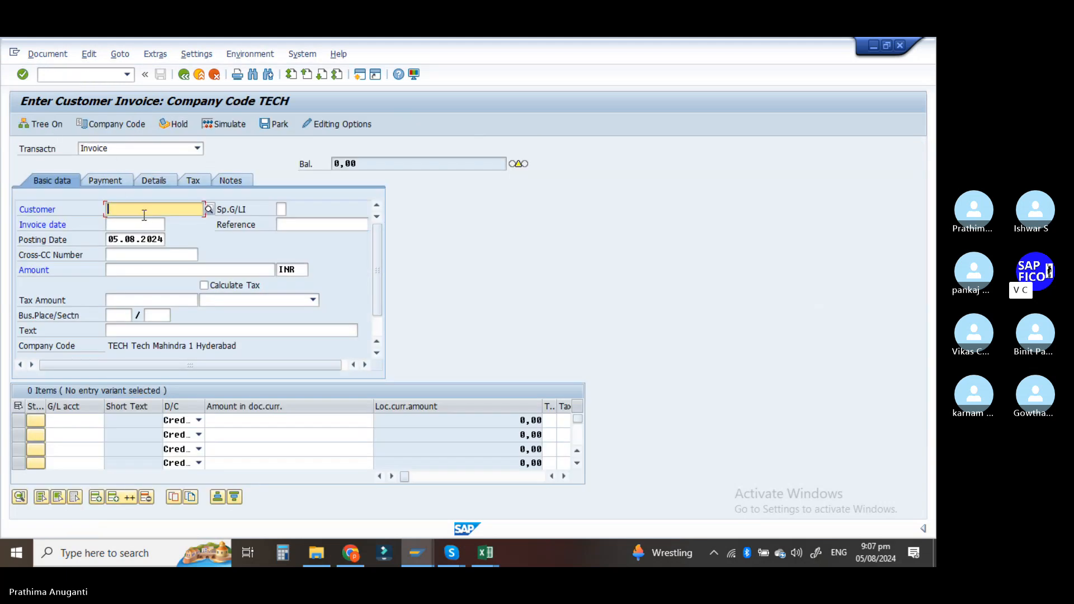
click(146, 215)
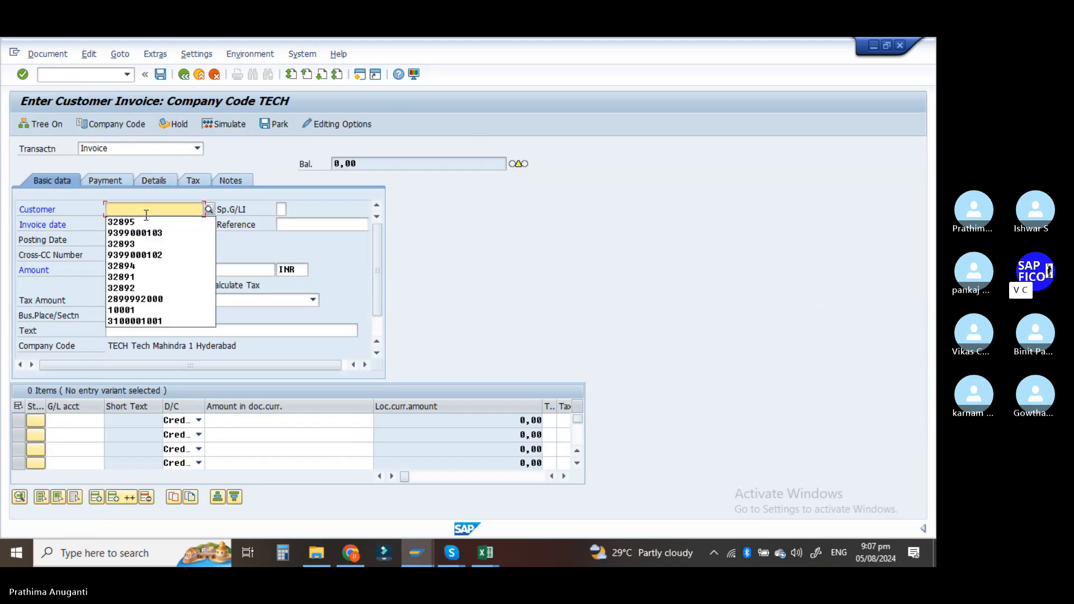
click(153, 232)
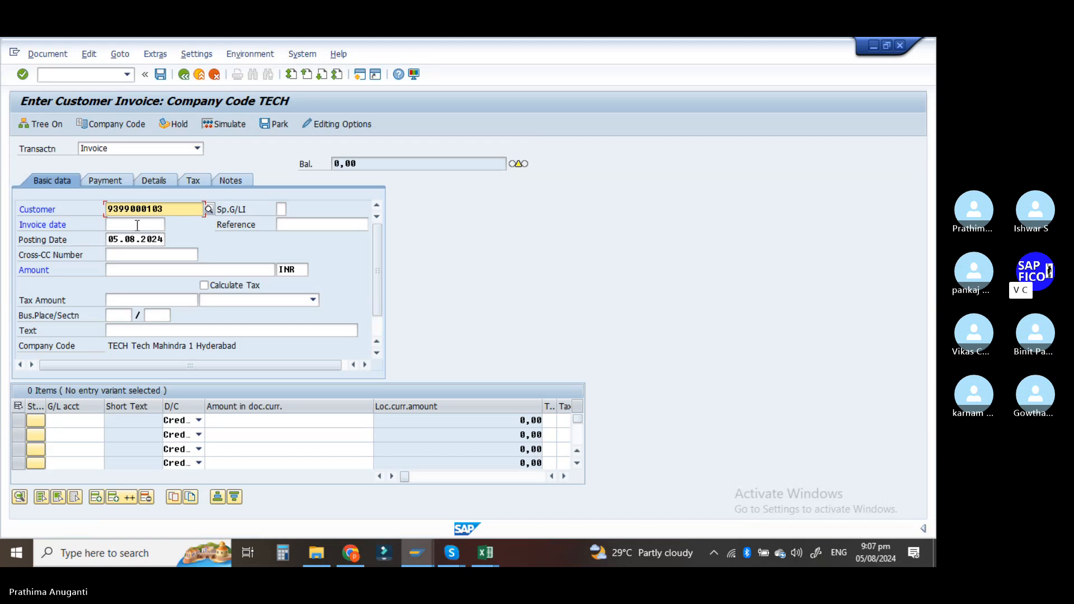
Step: Set the invoice date to 05.08.2024
click(137, 225)
text(05.0)
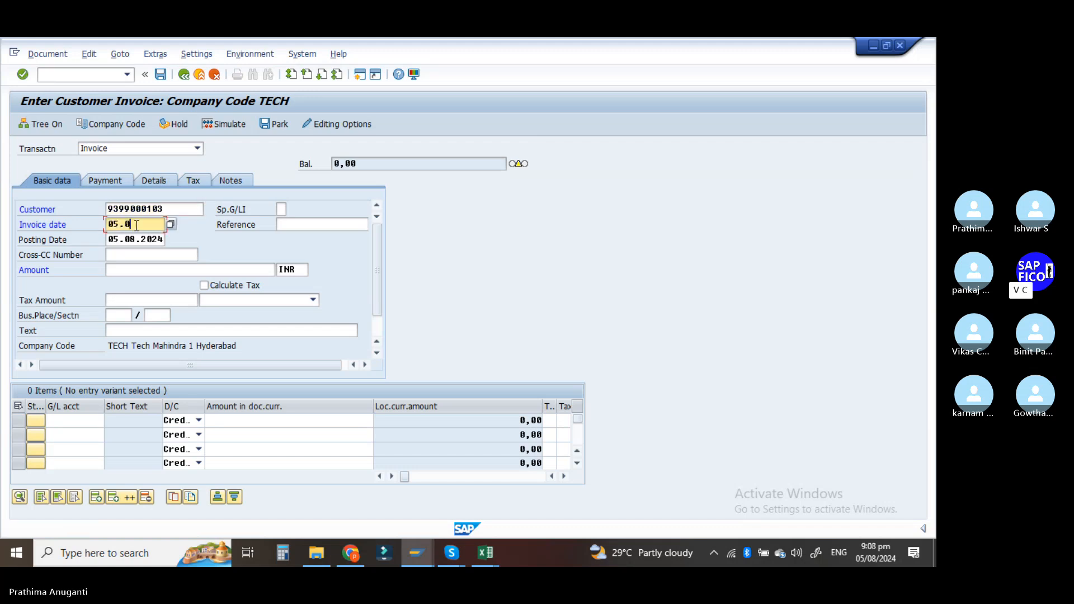
text(8.2023)
key(Tab)
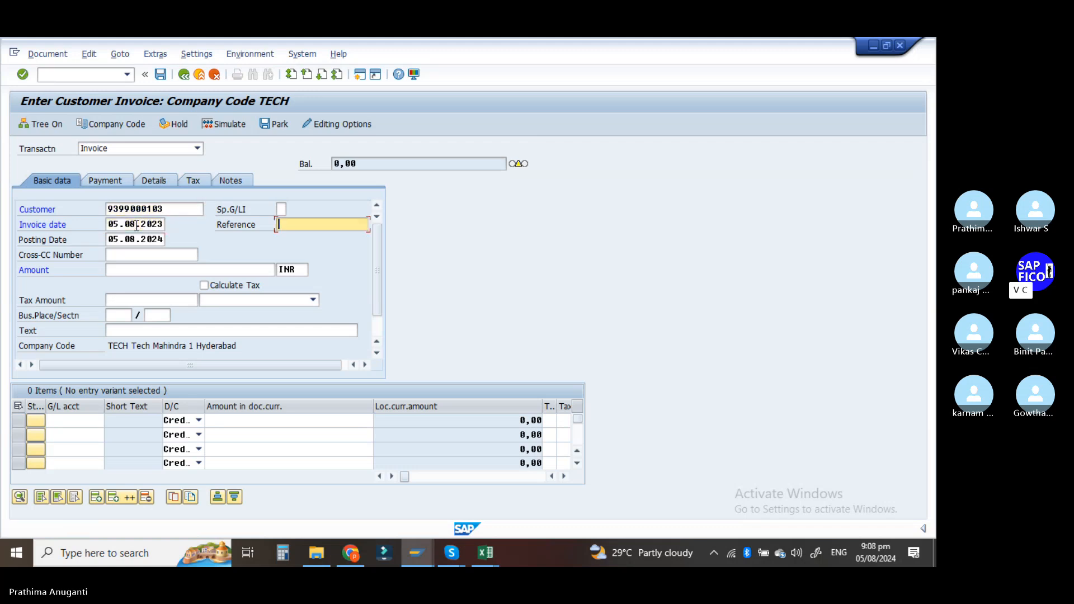
click(152, 224)
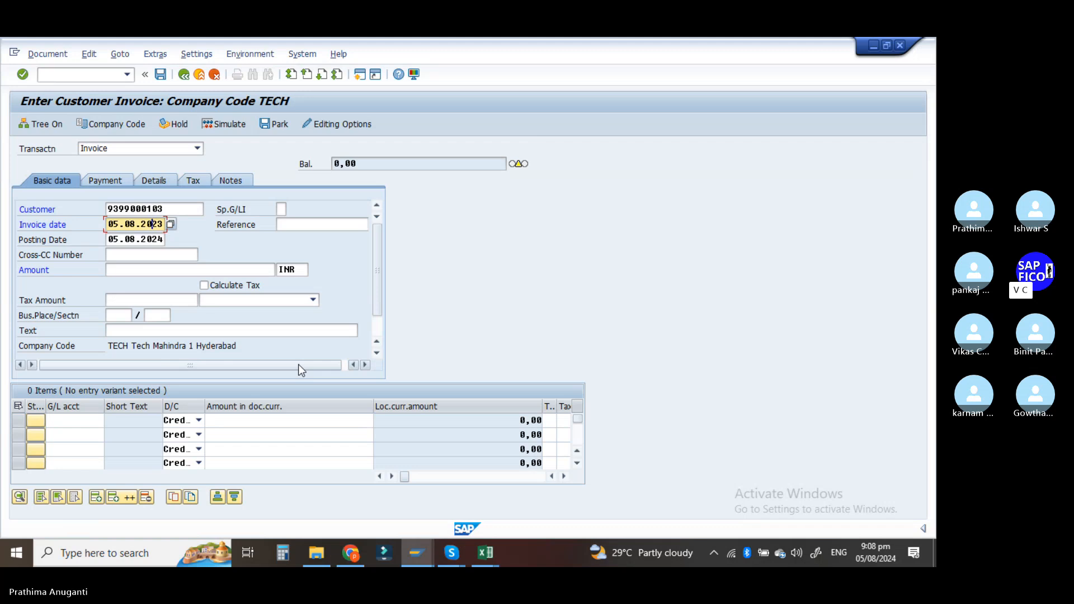
key(Right)
key(Right)
key(BackSpace)
text(4)
key(Tab)
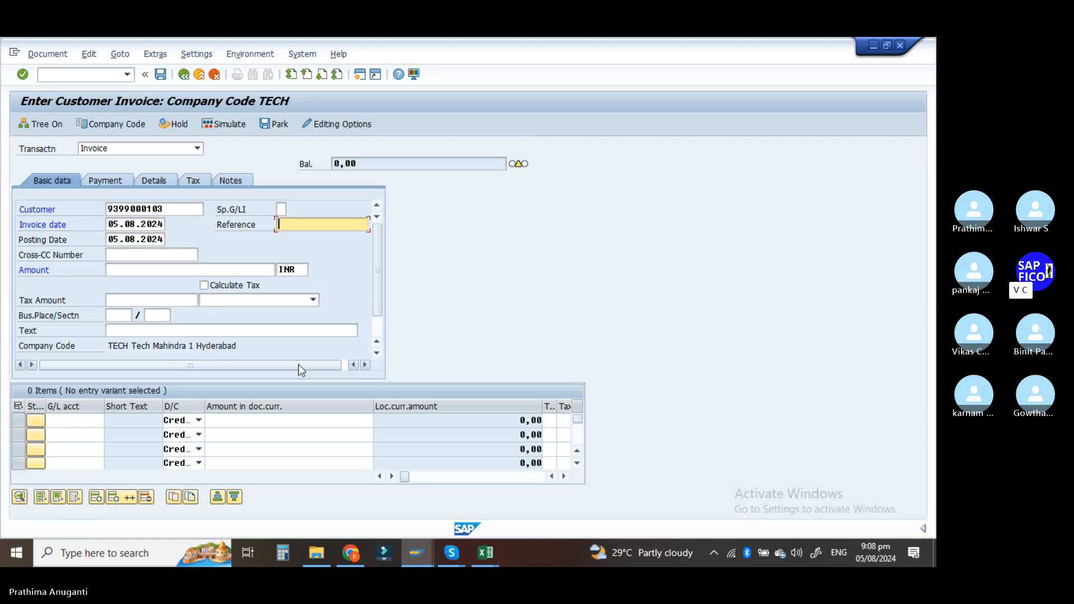
Step: Set the invoice amount to 65000 INR and fill in the sales text that names the customer
click(129, 271)
text(65000)
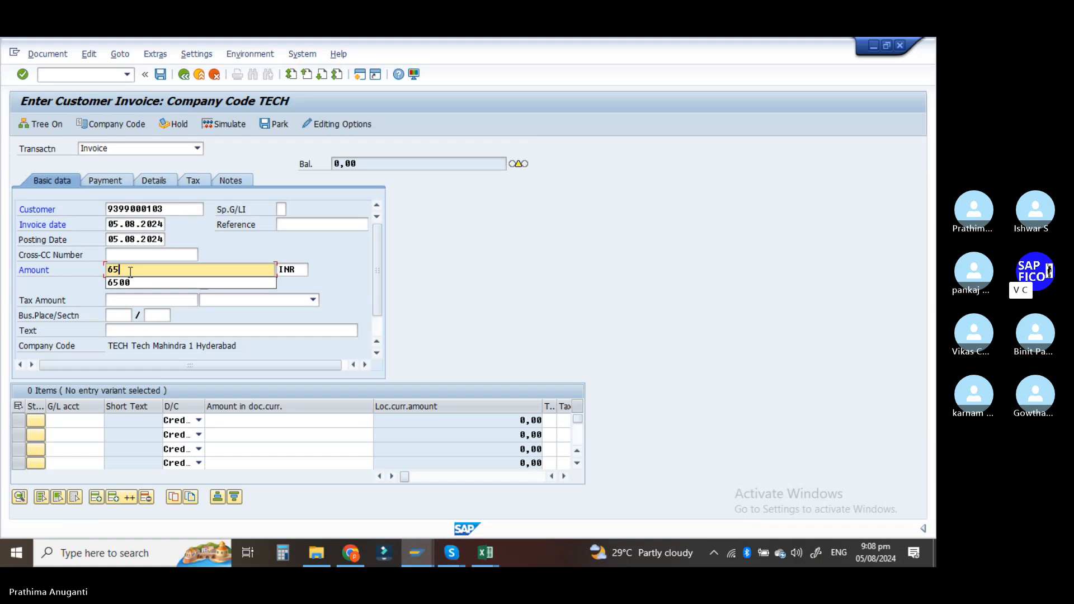
click(159, 333)
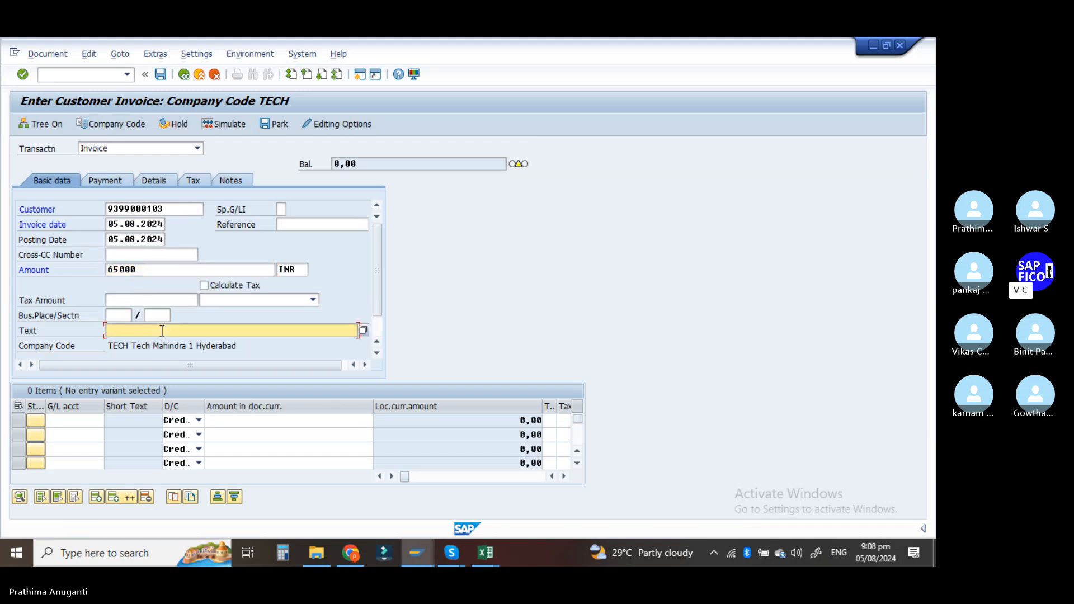
text(s)
click(147, 342)
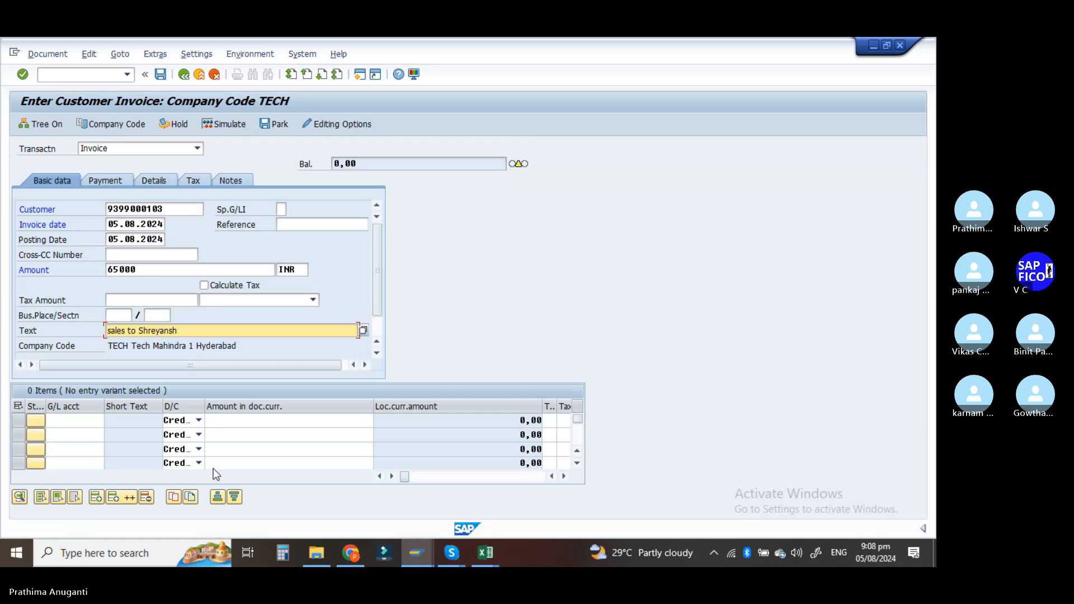
Step: Add a credit line item for G/L account 200200 Sales A/c with an amount of 65000 and validate the entry
click(68, 419)
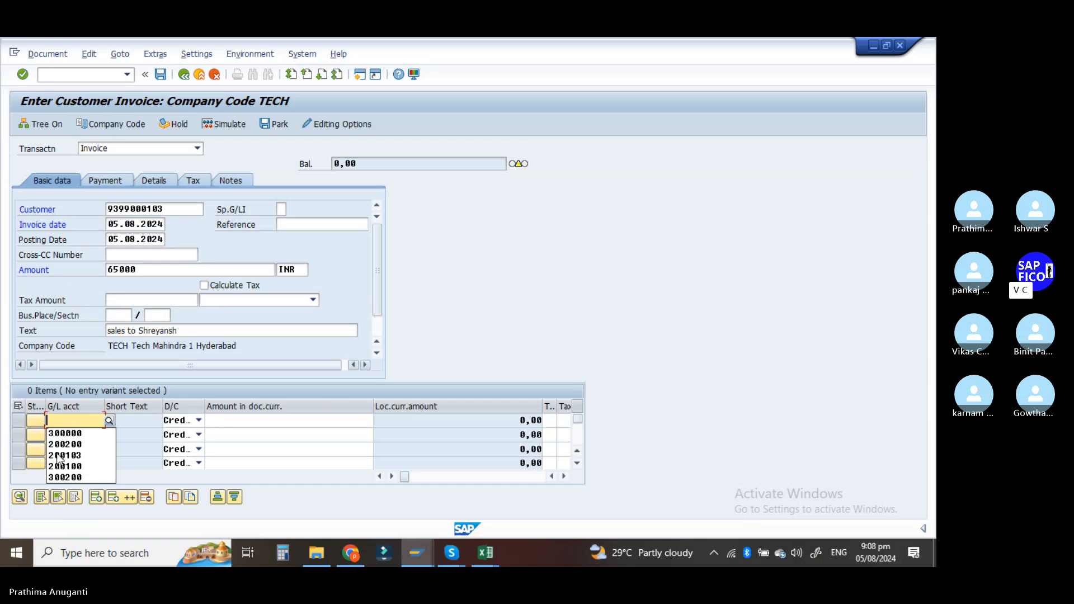
click(110, 422)
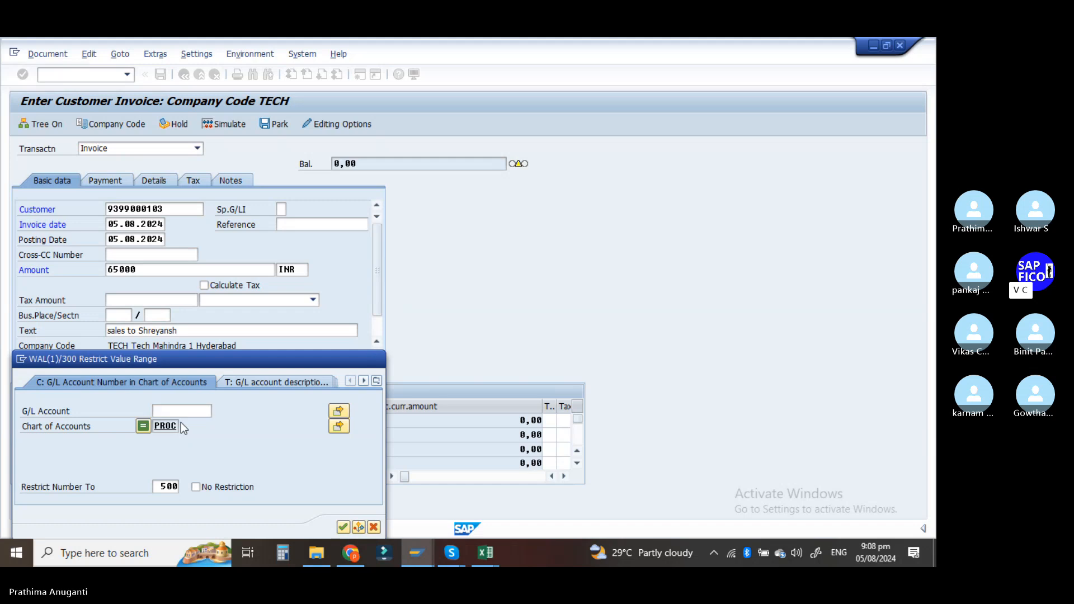
key(Return)
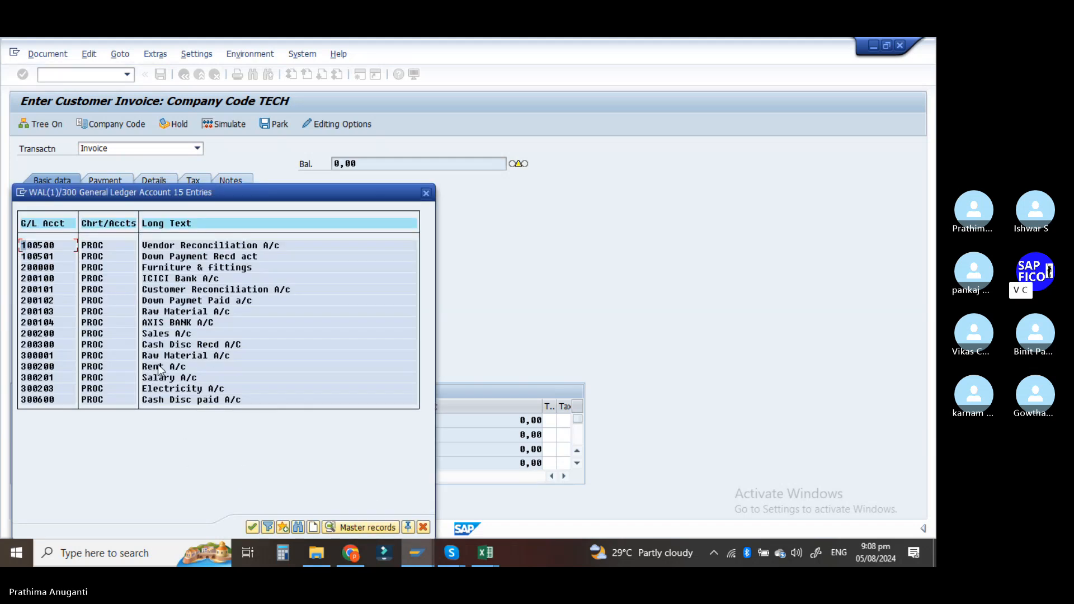
double_click(162, 333)
click(241, 424)
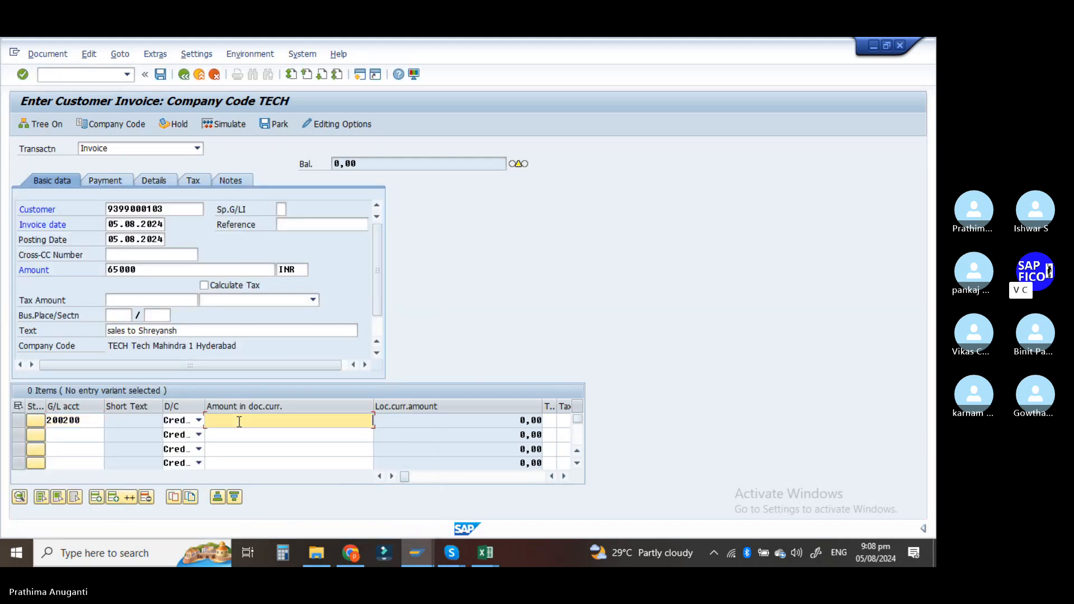
text(65000)
key(Return)
key(Return)
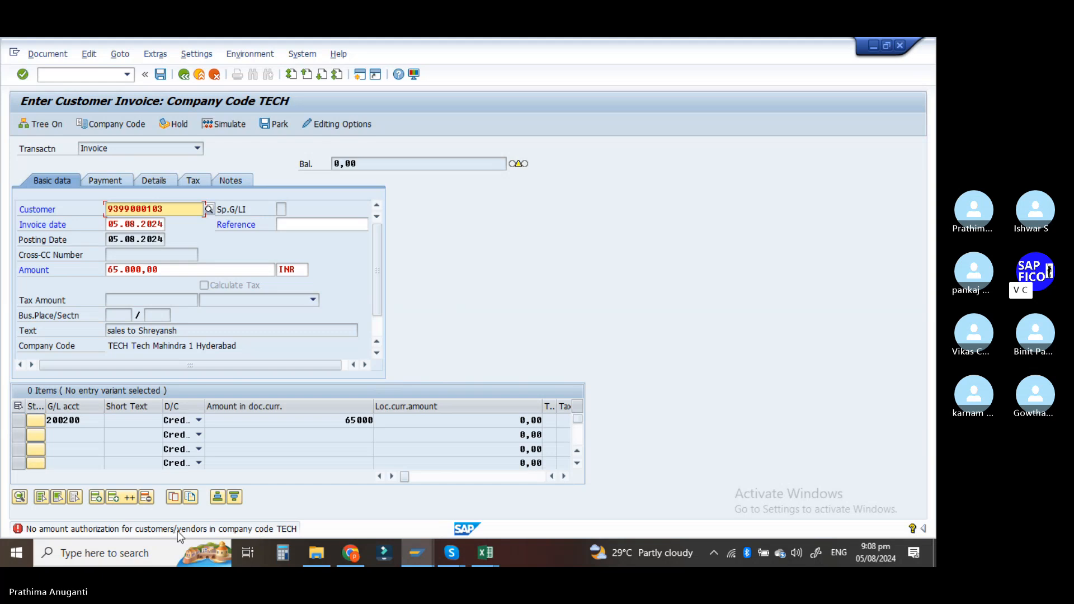
Step: Open the detailed explanation of the amount authorization error and move its window off the invoice header
click(21, 531)
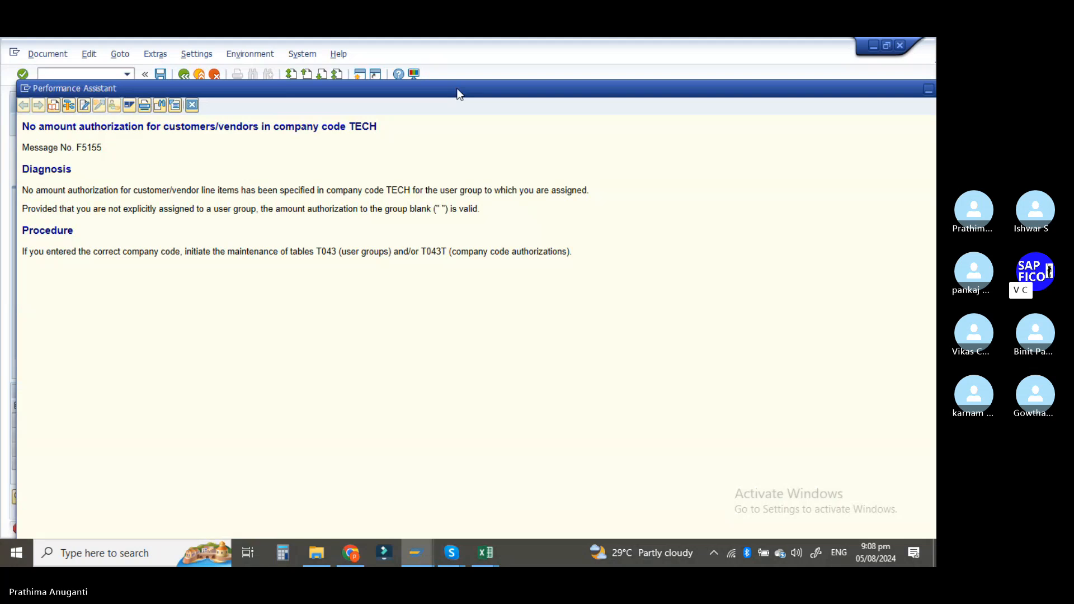
drag(458, 93, 358, 263)
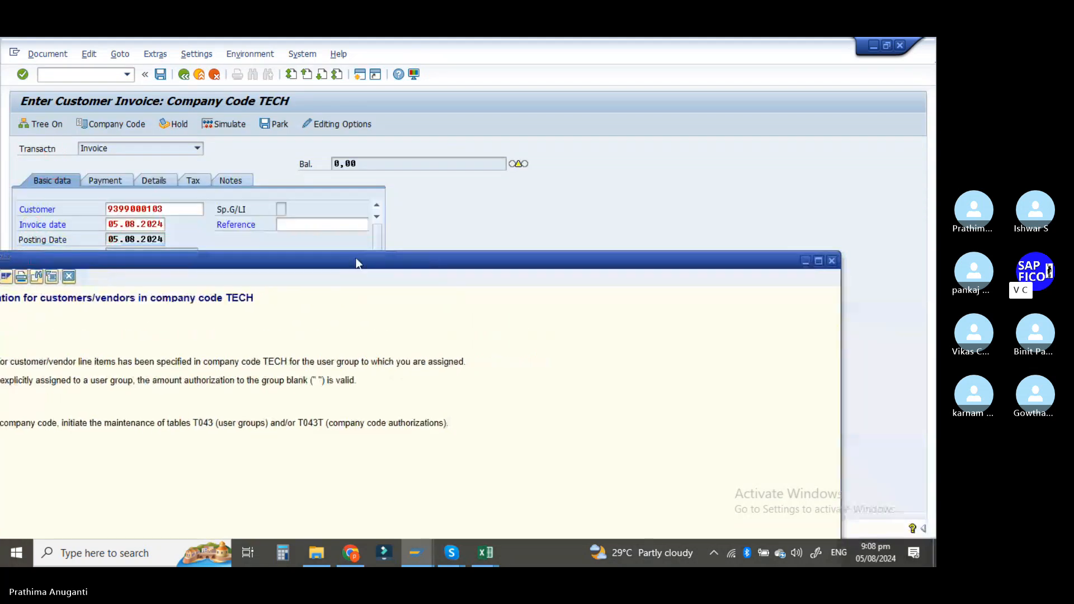
Step: Close the error explanation and change the invoice's company code to HUL1, Hindustan Unilever Ltd
click(831, 261)
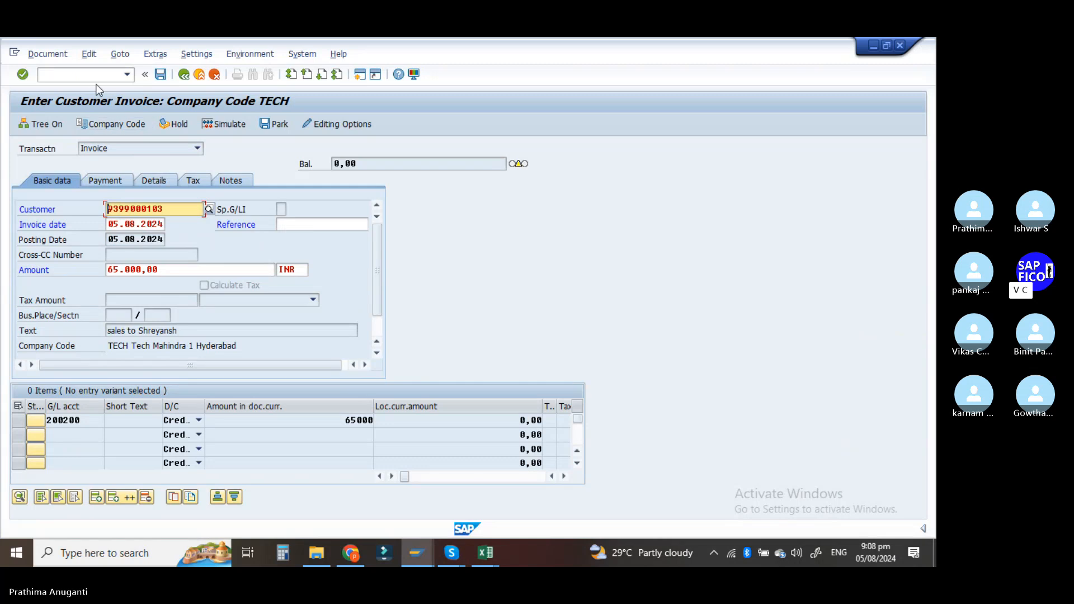
click(106, 122)
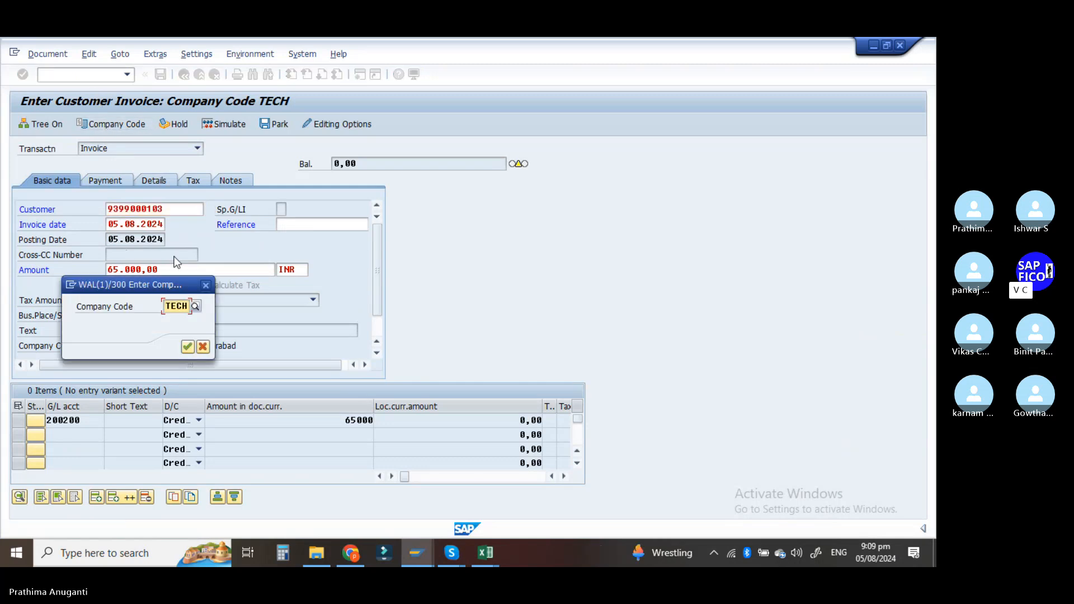
text(00)
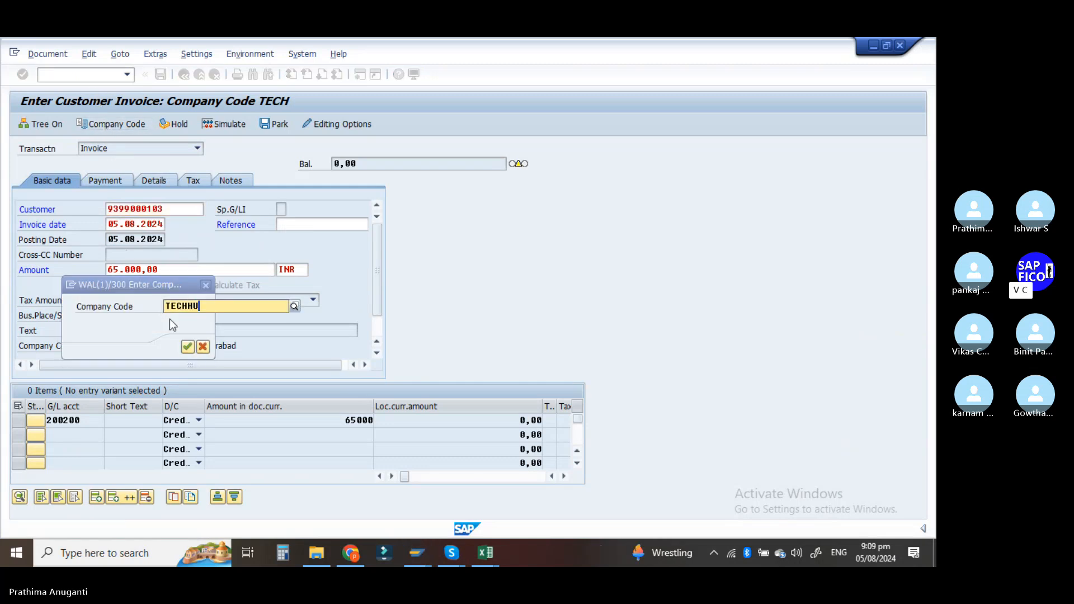
key(BackSpace)
key(BackSpace)
key(BackSpace)
key(BackSpace)
key(BackSpace)
key(BackSpace)
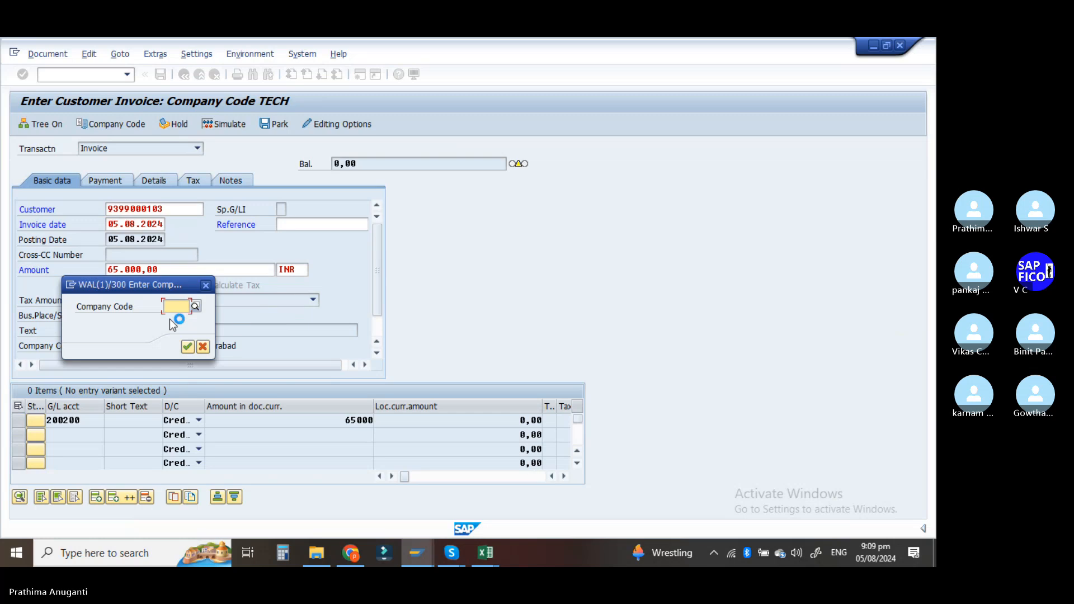
text(HUL1)
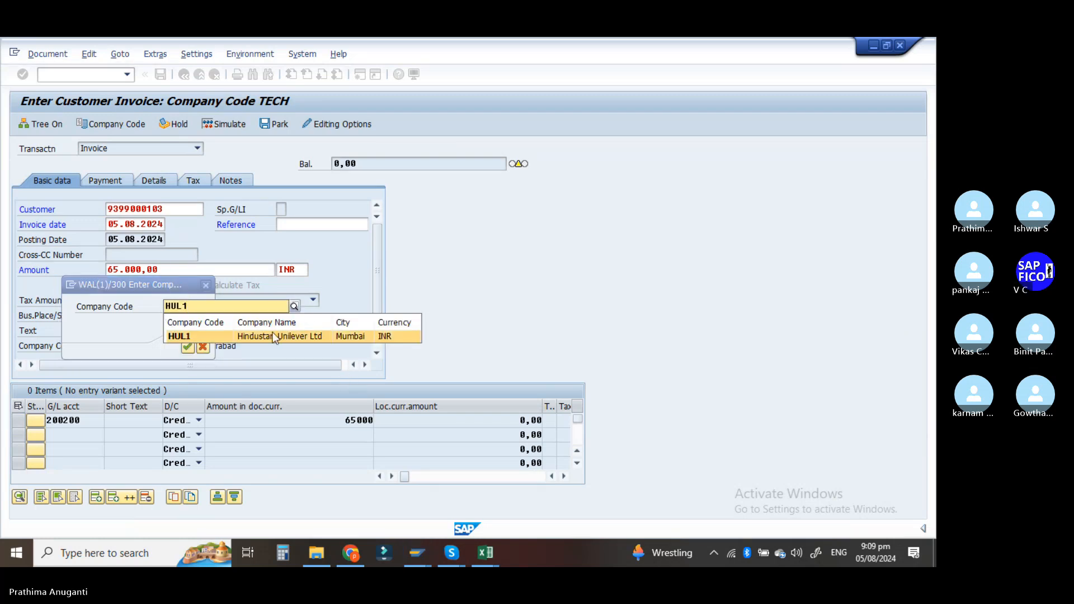
click(268, 334)
key(Return)
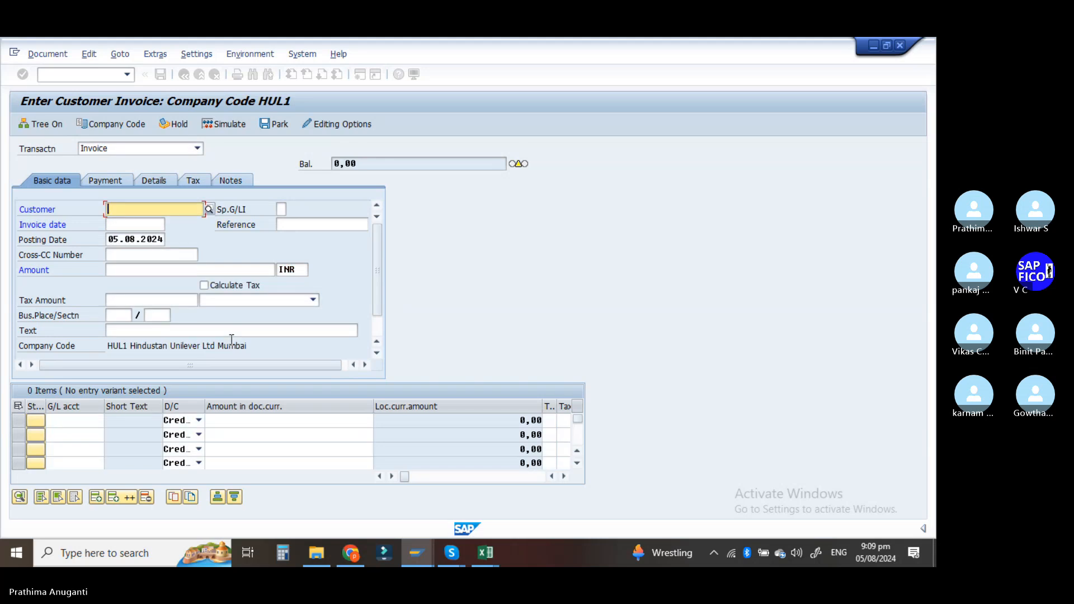
Step: Search for customers by company code HUL1 and close the search dialog
key(BackSpace)
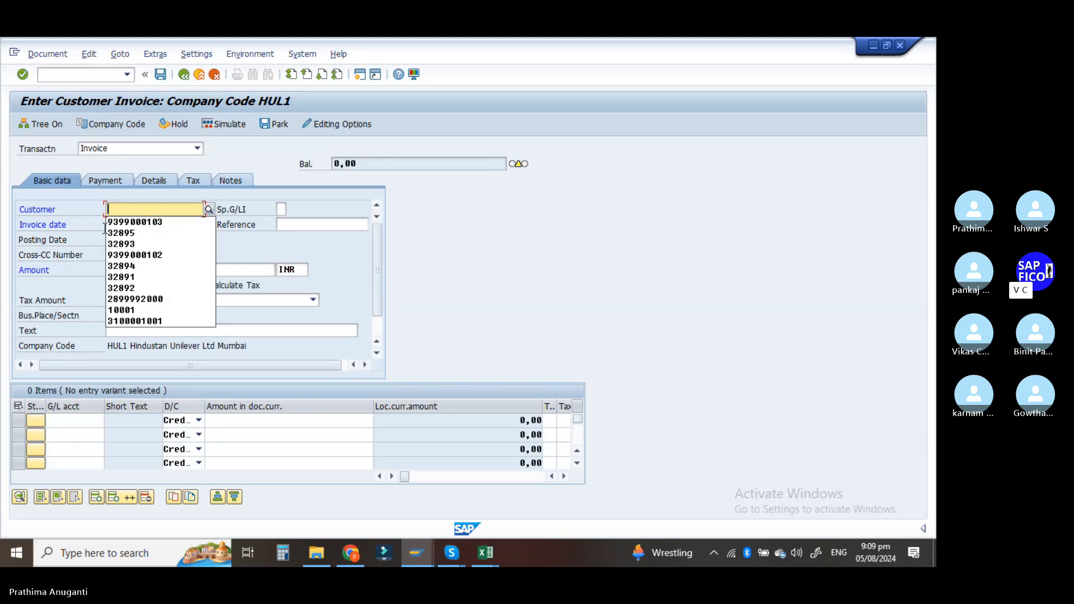
click(209, 209)
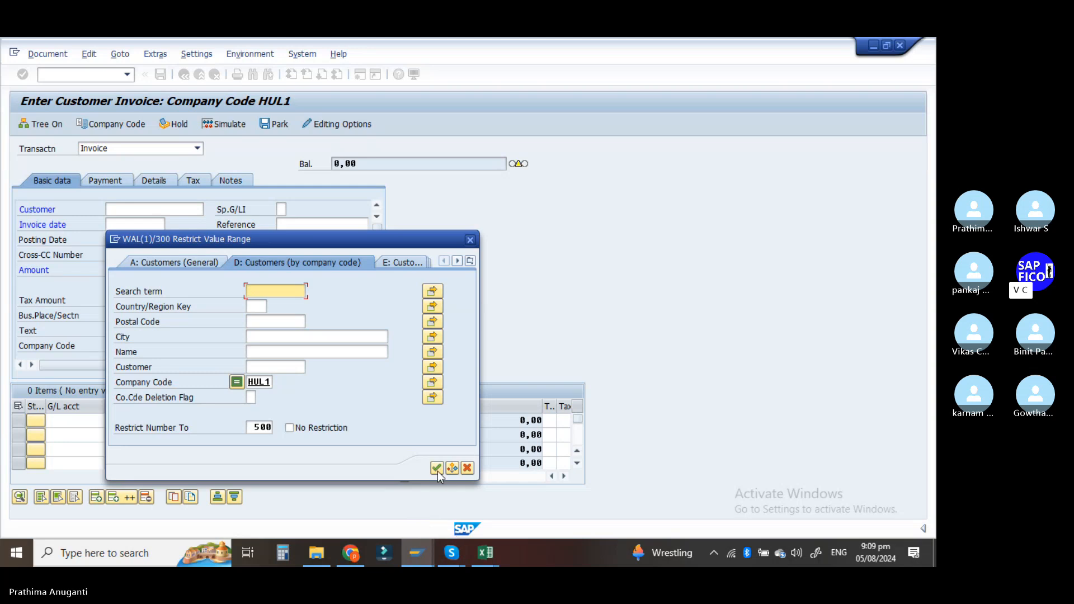
click(436, 467)
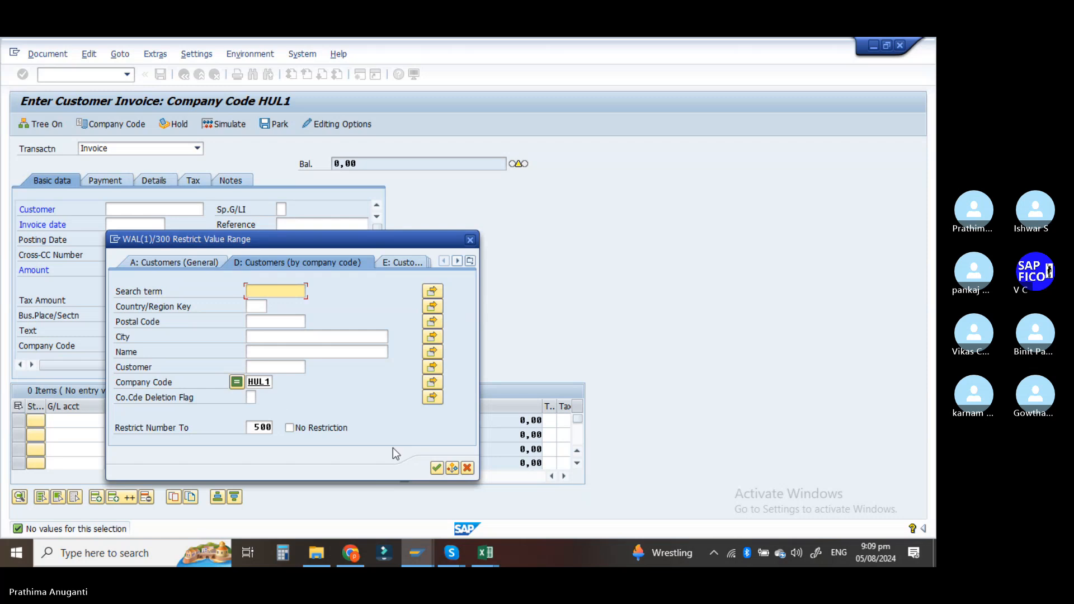
click(436, 468)
click(437, 468)
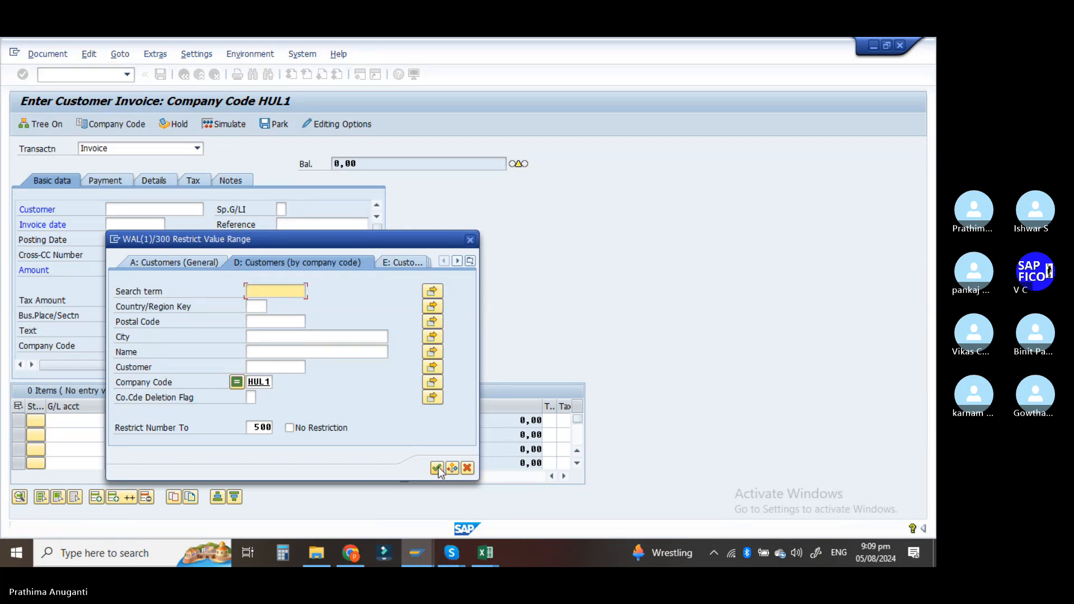
click(468, 470)
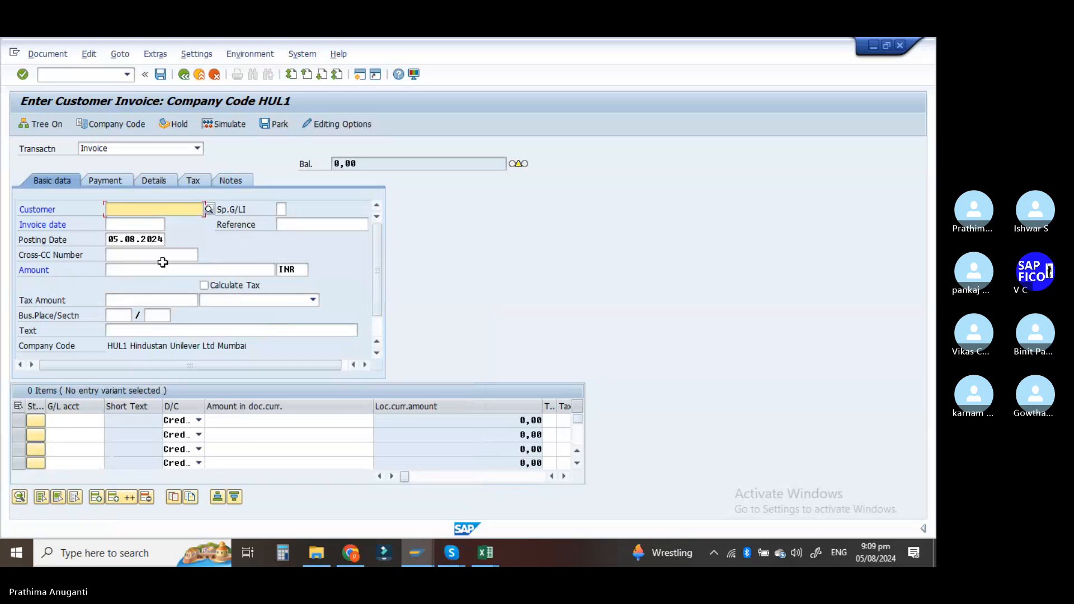
Step: Change the invoice's company code back to TECH
click(146, 125)
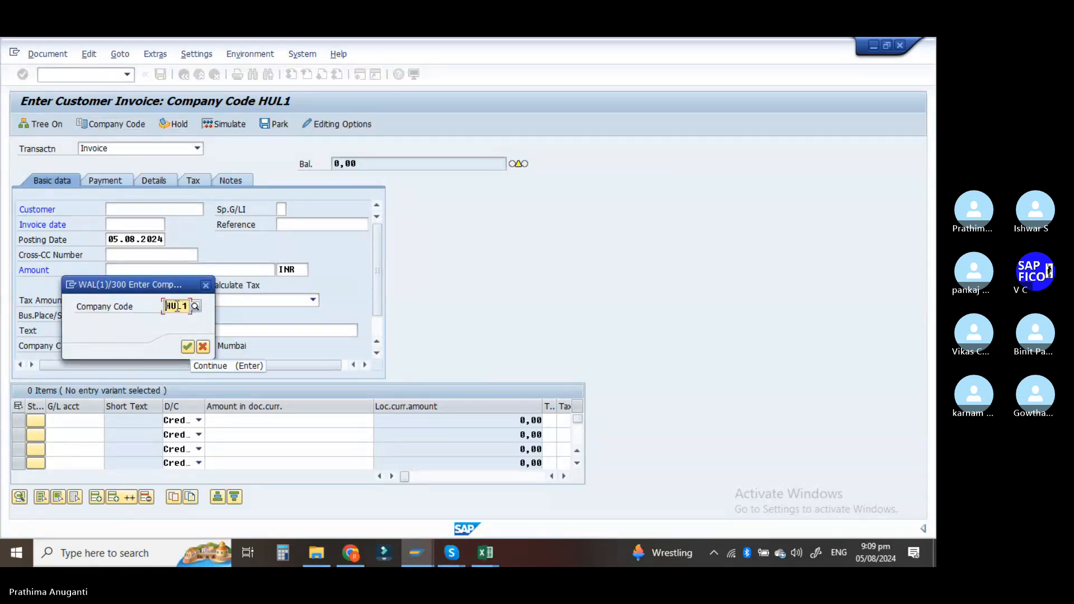
text(TECH)
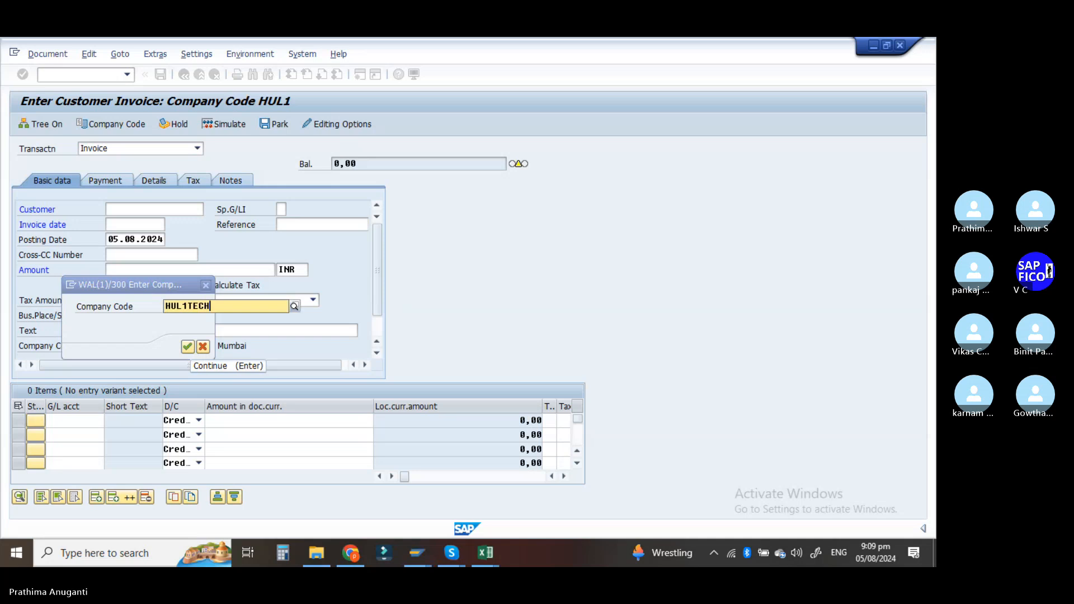
key(BackSpace)
key(BackSpace)
key(BackSpace)
key(BackSpace)
key(BackSpace)
key(BackSpace)
key(BackSpace)
key(BackSpace)
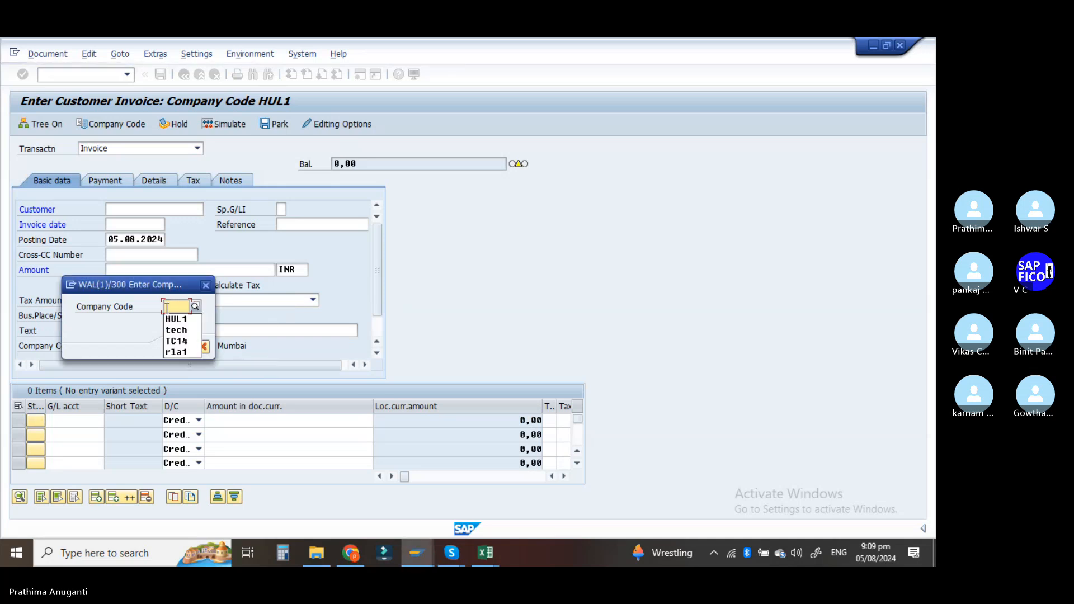
key(Down)
key(Down)
key(Return)
click(188, 348)
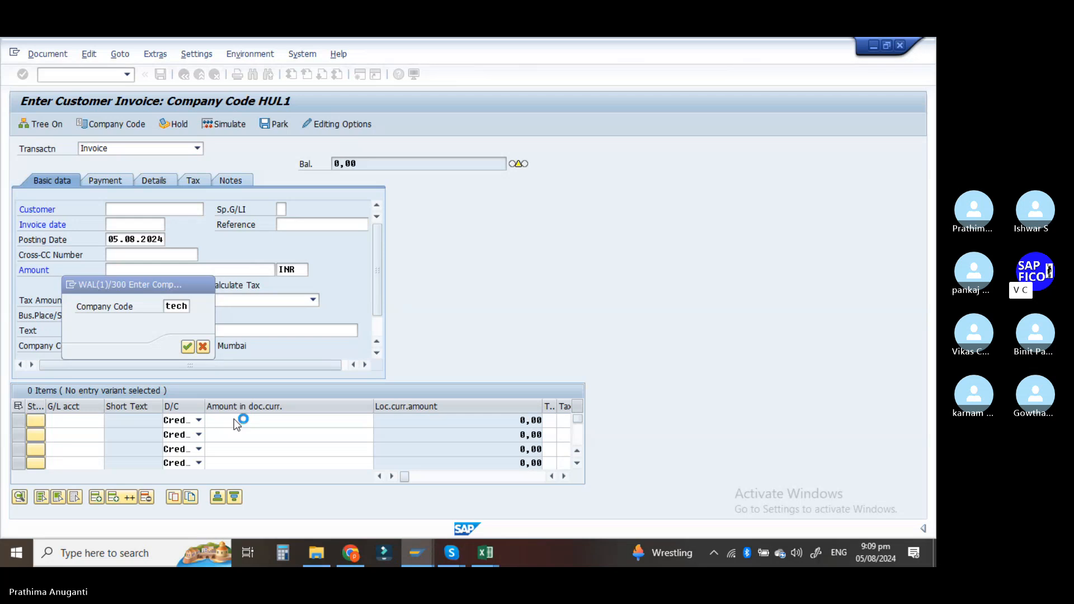
Step: Enter the customer account number in the invoice header and validate the entry
click(147, 215)
click(147, 222)
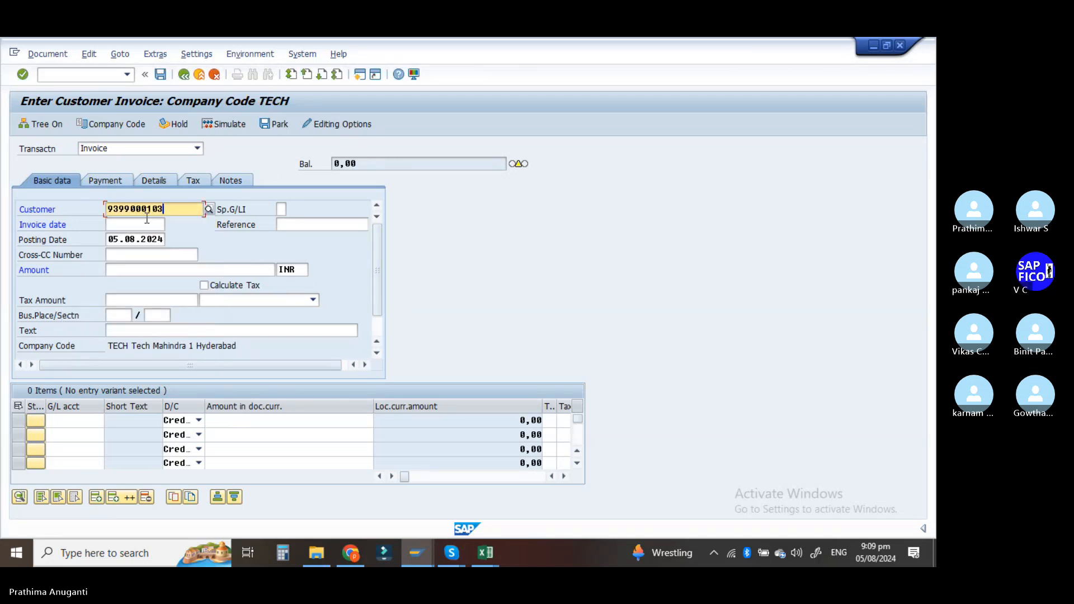
key(Return)
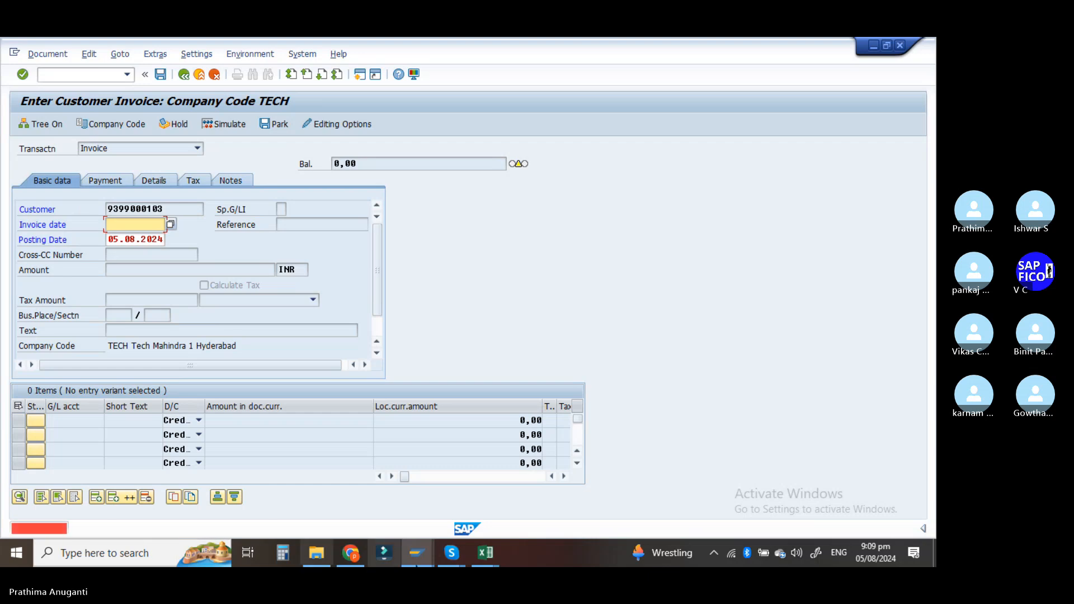
Step: Switch to the Skype call and send the chat message "Give me 2 min"
mouse_move(462, 555)
click(420, 513)
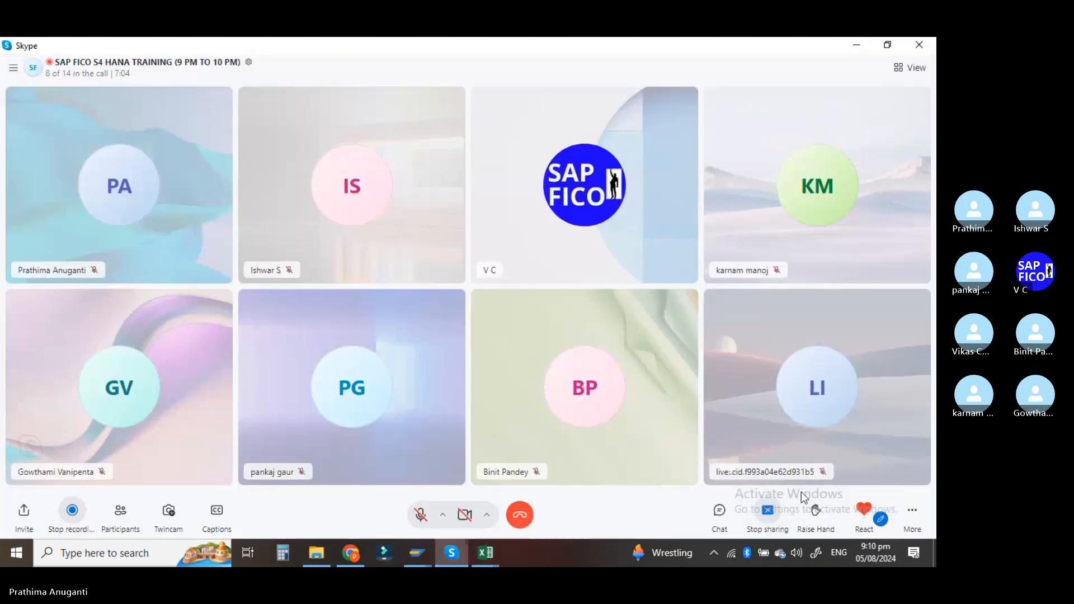
click(719, 510)
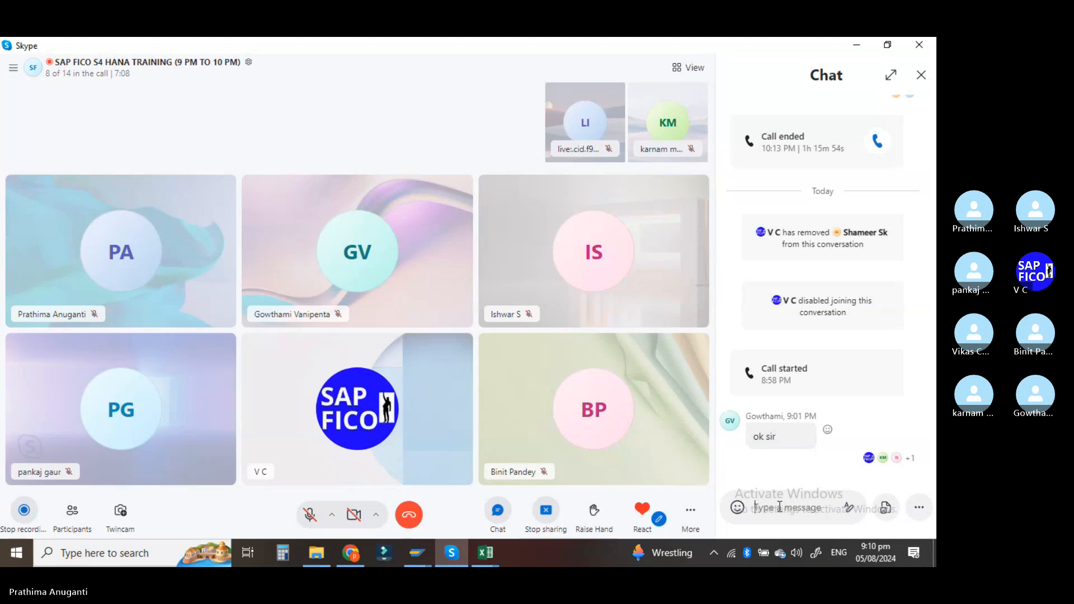
text(Give me)
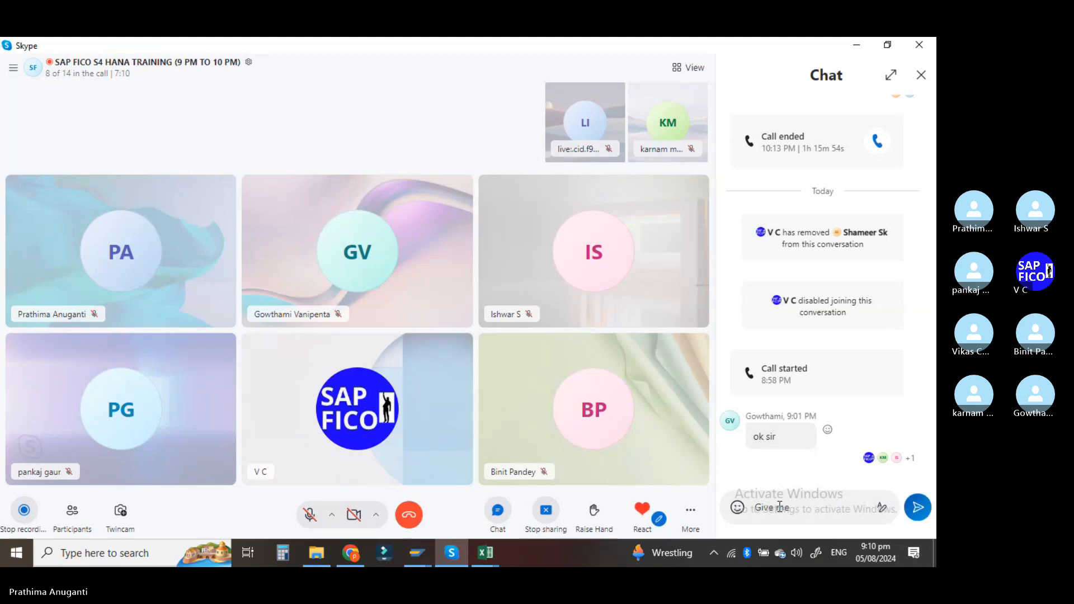
text( 2 min)
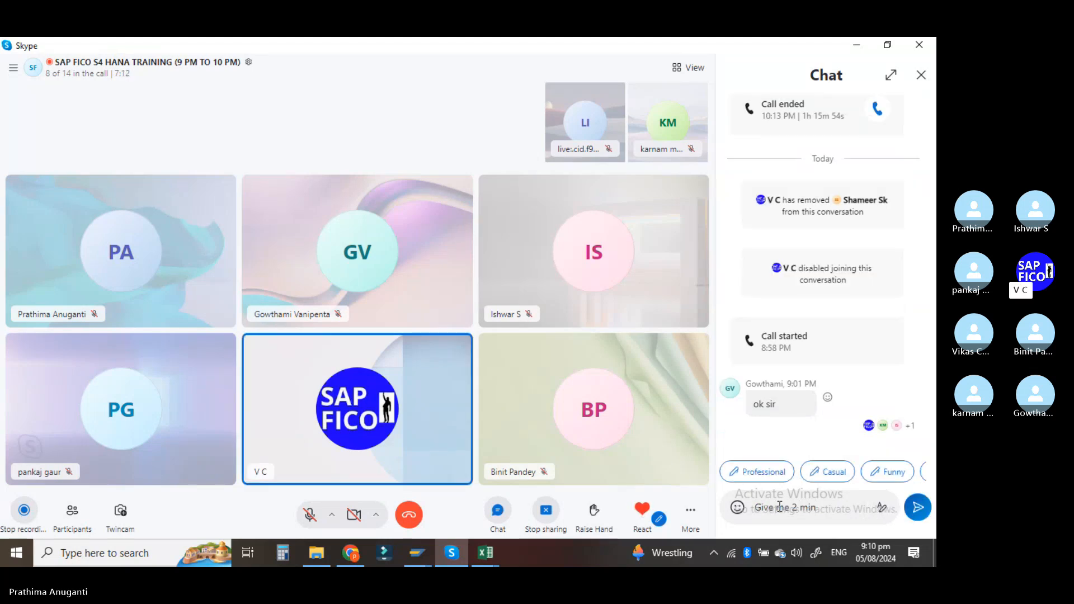
key(Return)
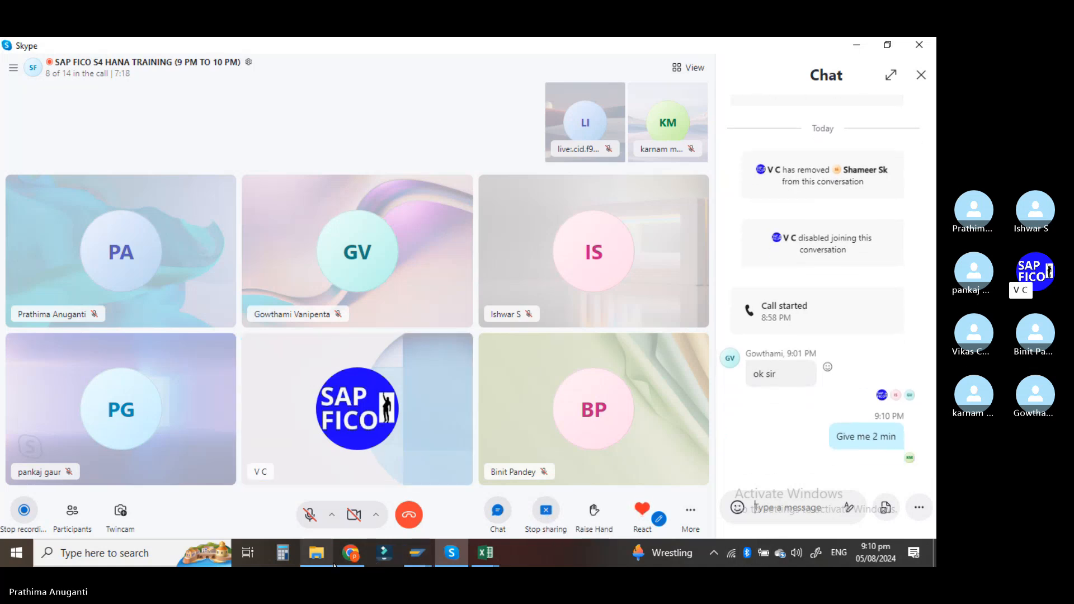
Step: Leave the screen-sharing options unused and switch back to the SAP customer invoice session
click(547, 514)
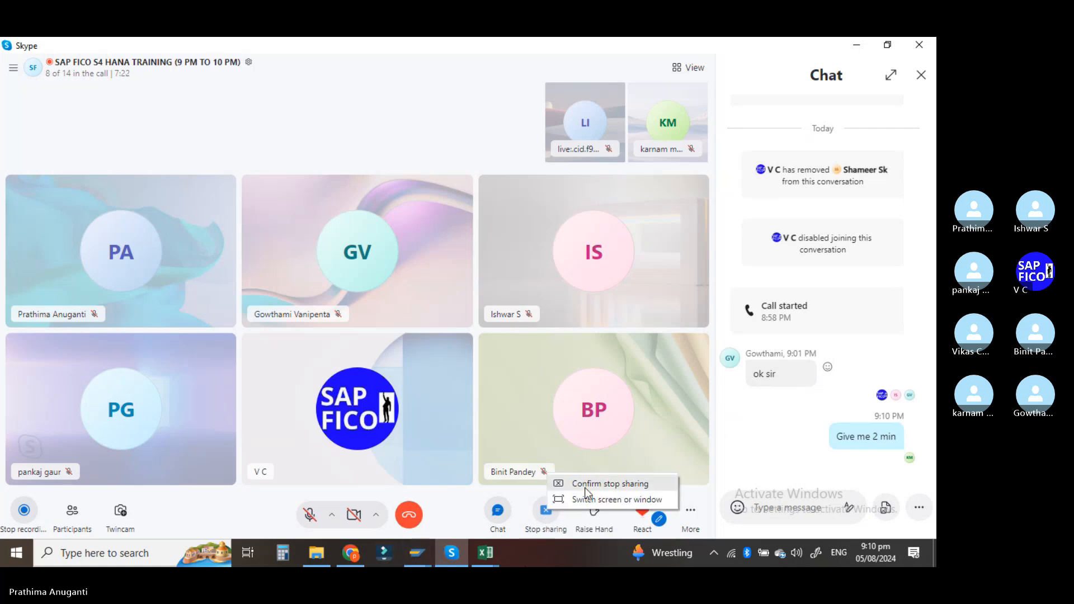
mouse_move(417, 553)
click(391, 509)
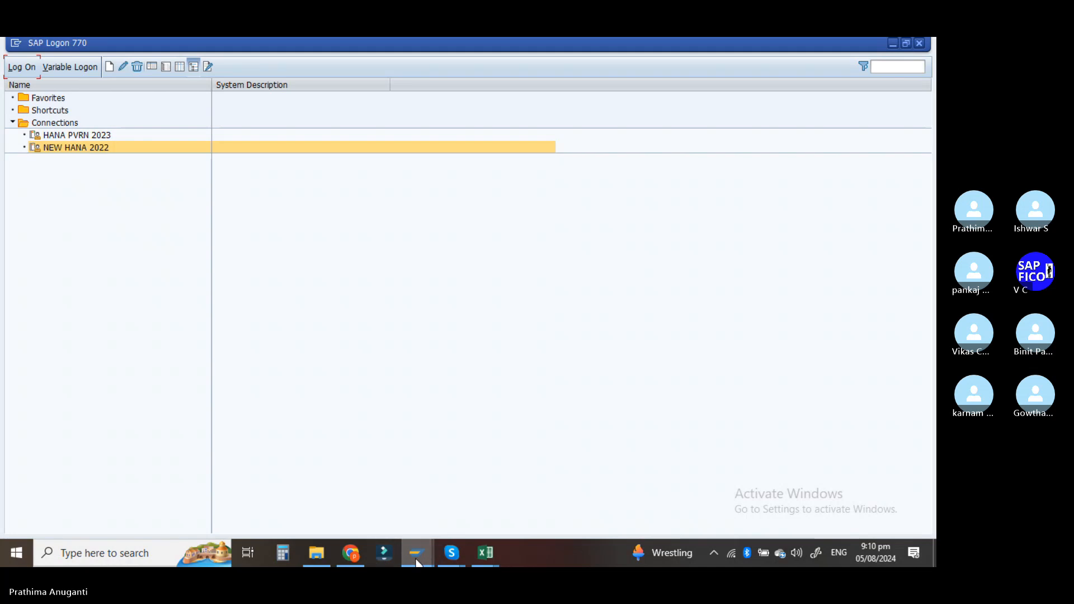
mouse_move(416, 562)
click(442, 495)
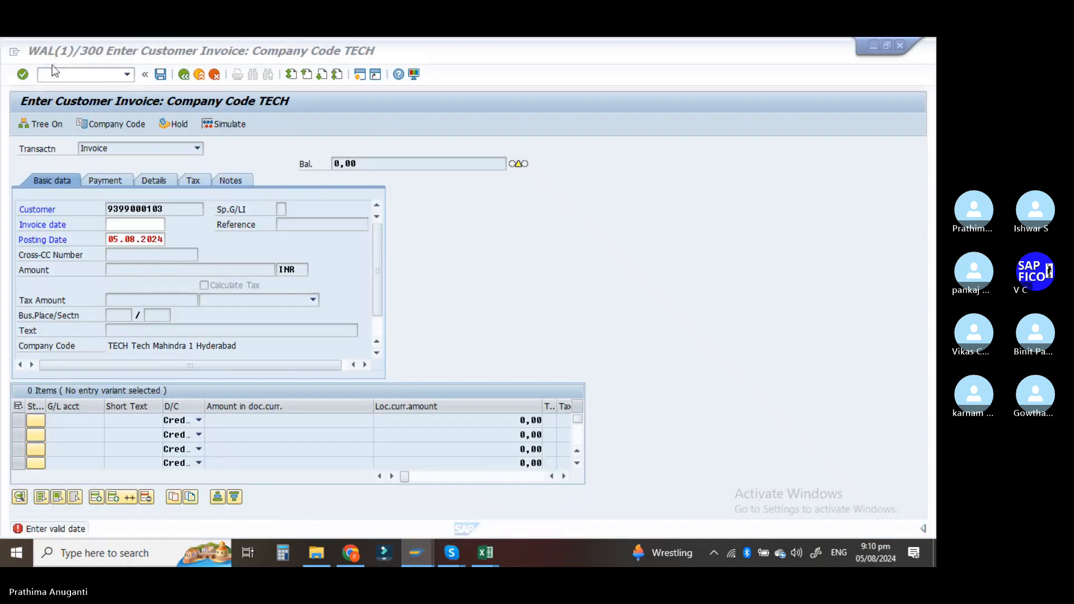
Step: In a new SAP session, open the G/L Account Groups configuration (OBD4) and start new entries
click(360, 74)
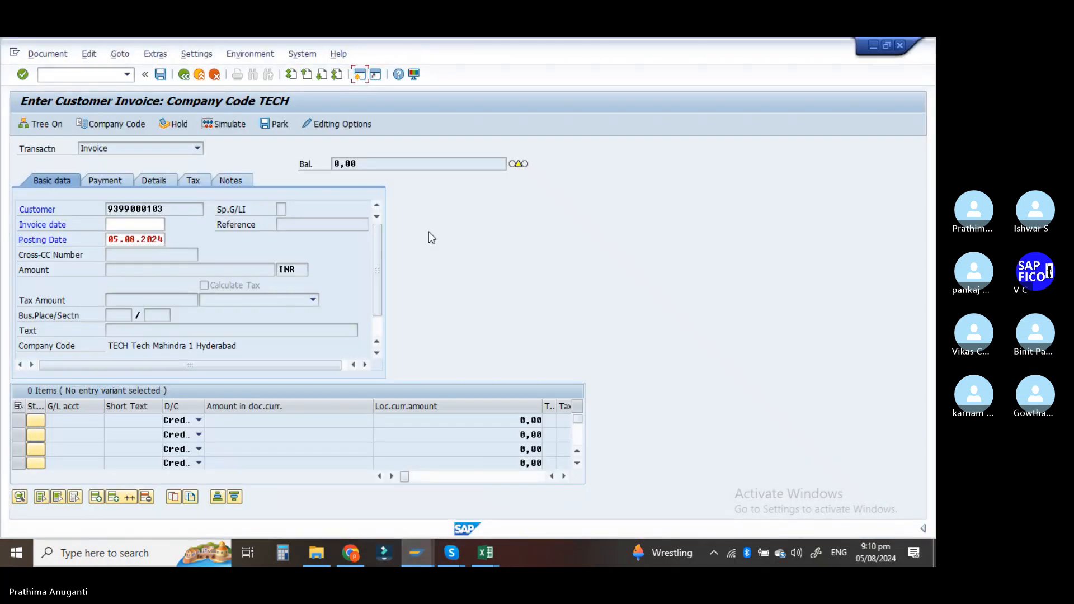
click(264, 125)
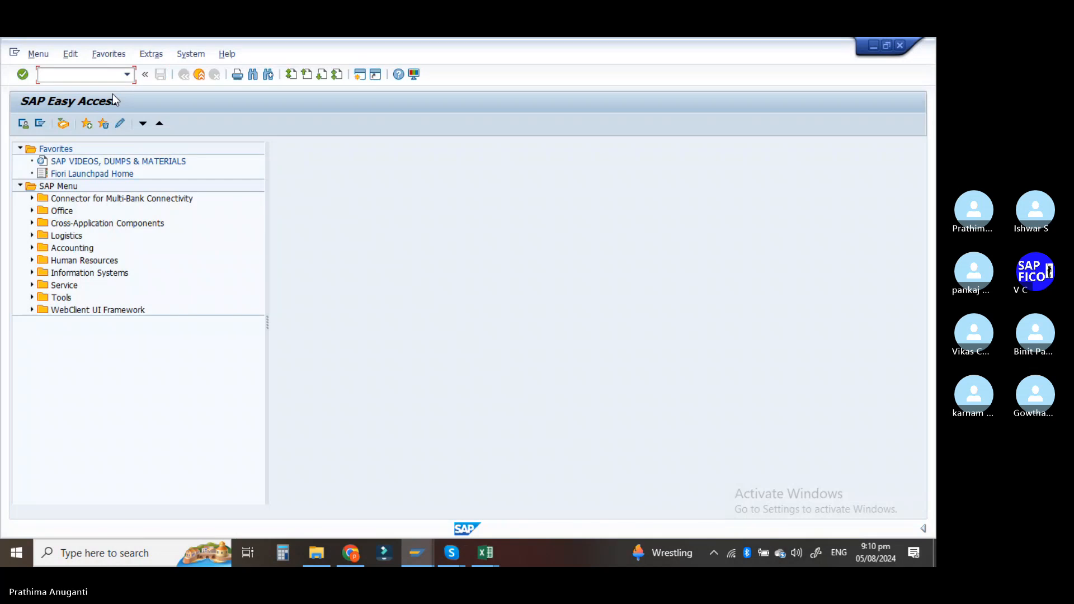
text(ob)
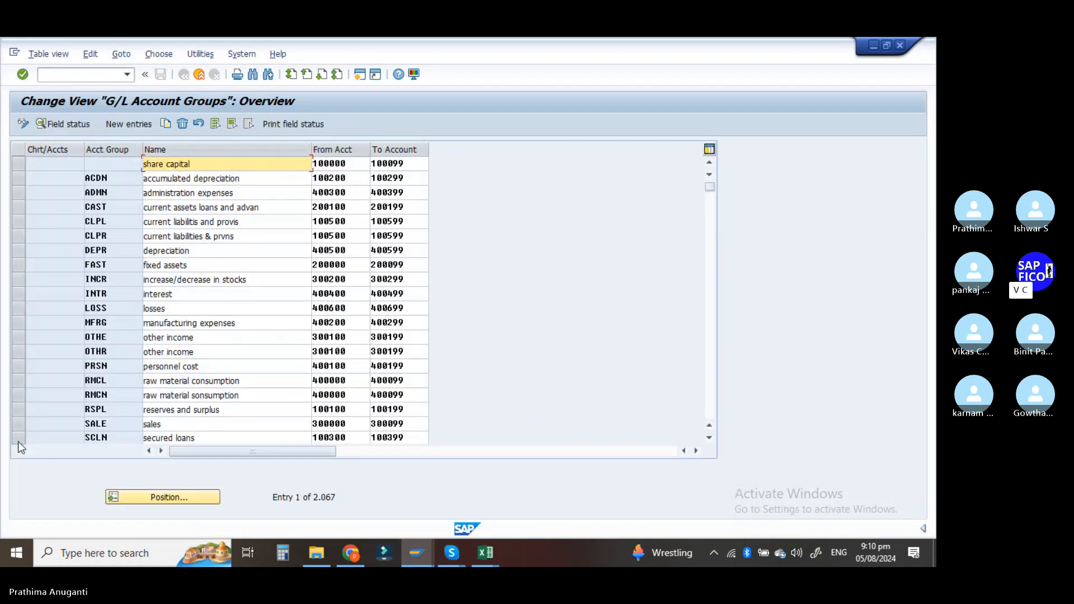
click(136, 125)
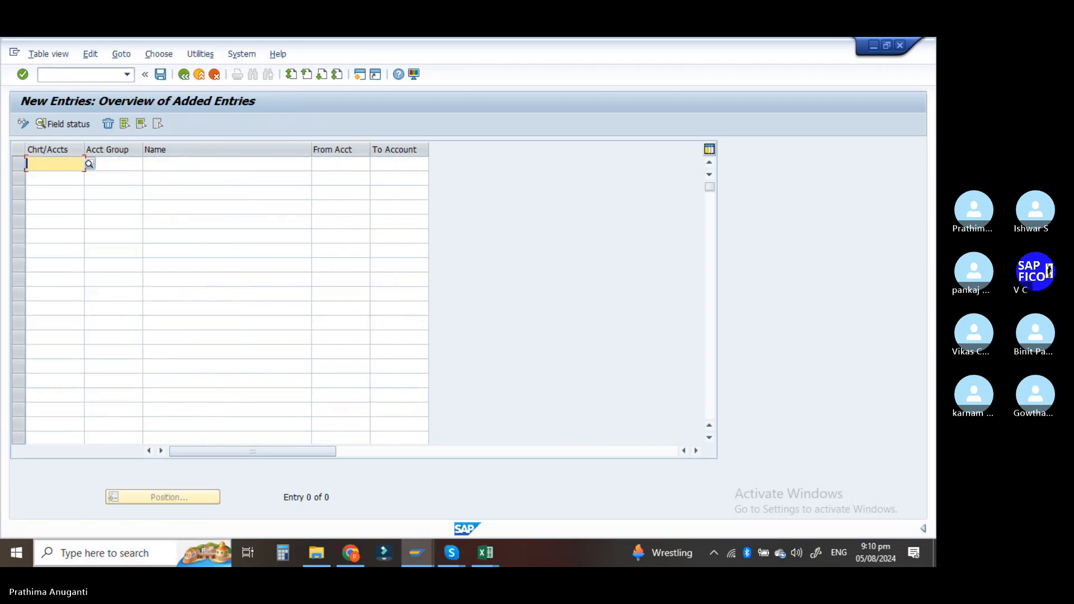
Step: Switch to the Practice - HUL1 Excel workbook and examine the account group list from row 16 on the GL Settings sheet
mouse_move(486, 553)
click(417, 505)
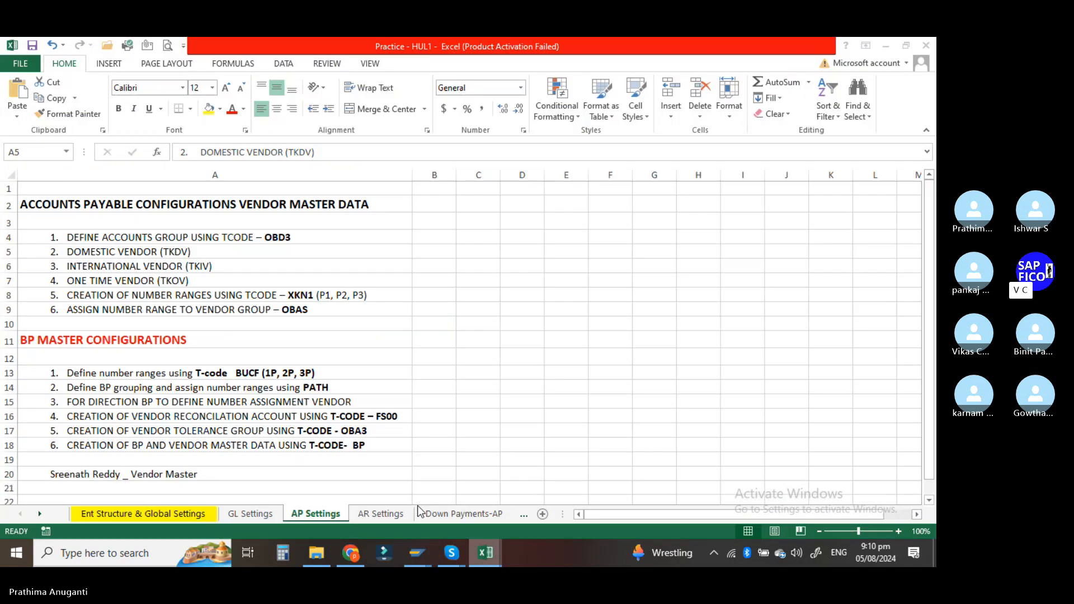
click(254, 518)
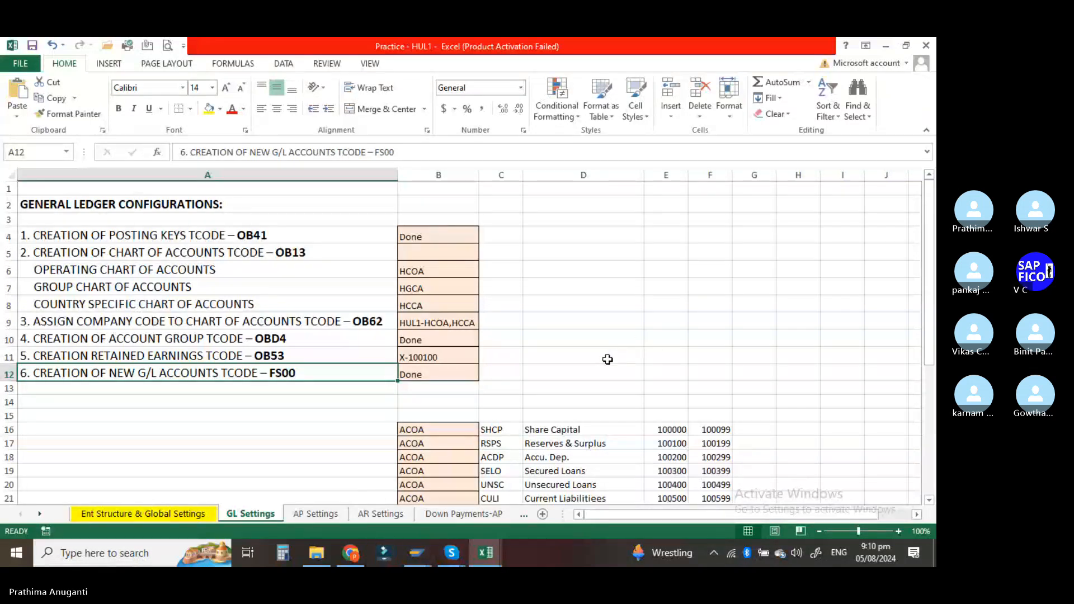
scroll(458, 307, down, 3)
click(448, 284)
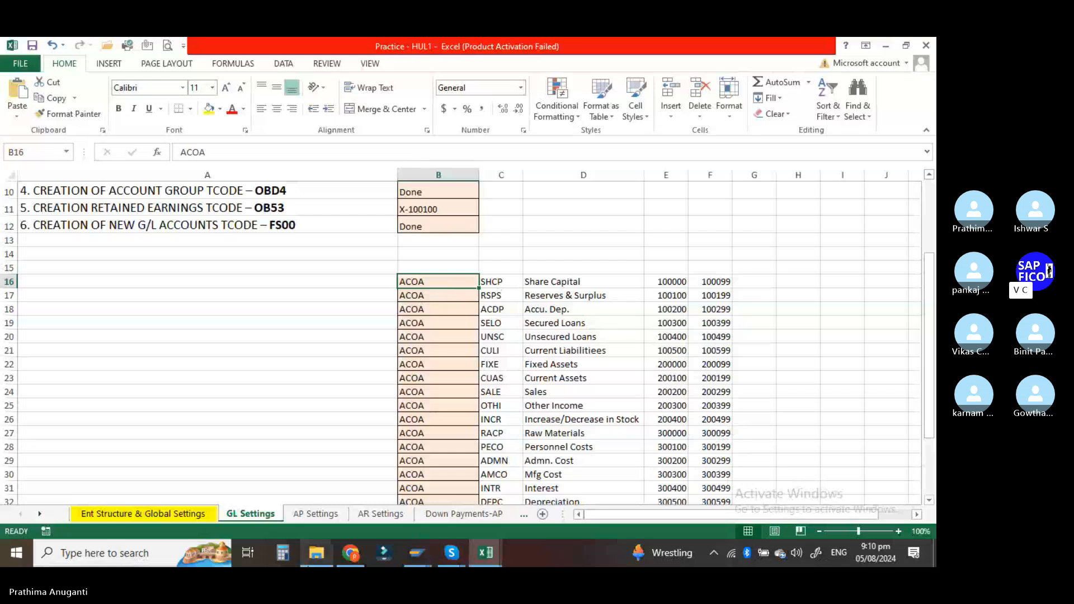
Step: Switch to the Skype call and stop sharing the screen
click(459, 557)
click(470, 507)
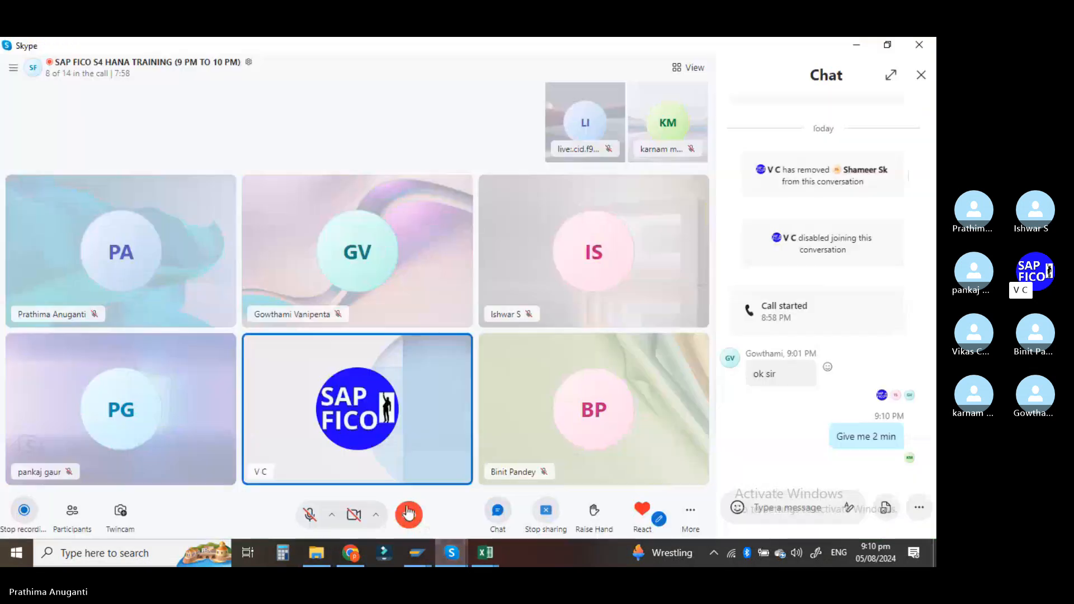
click(546, 511)
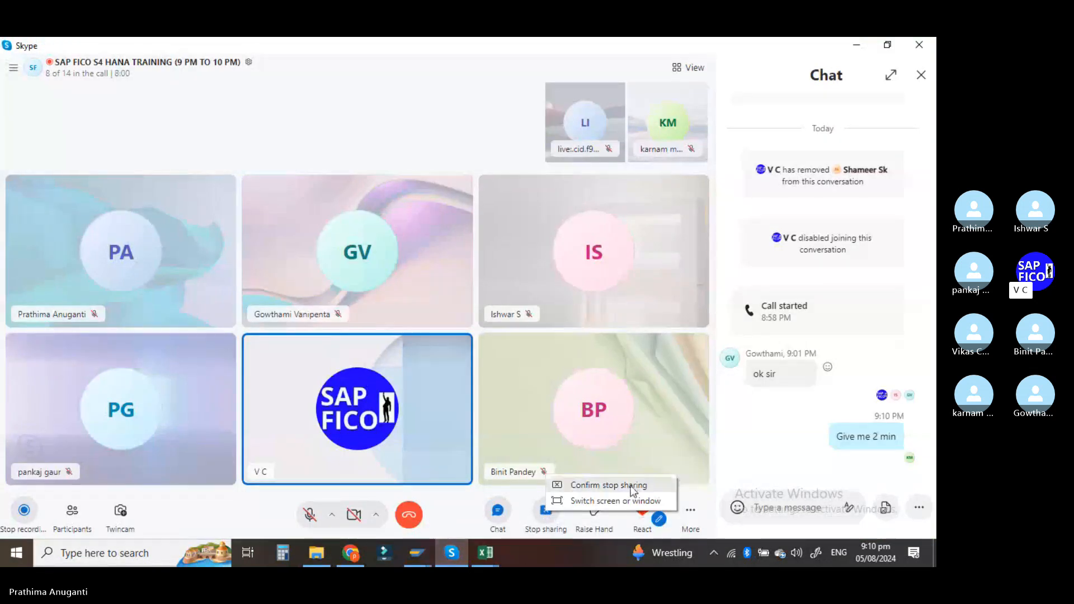
click(612, 482)
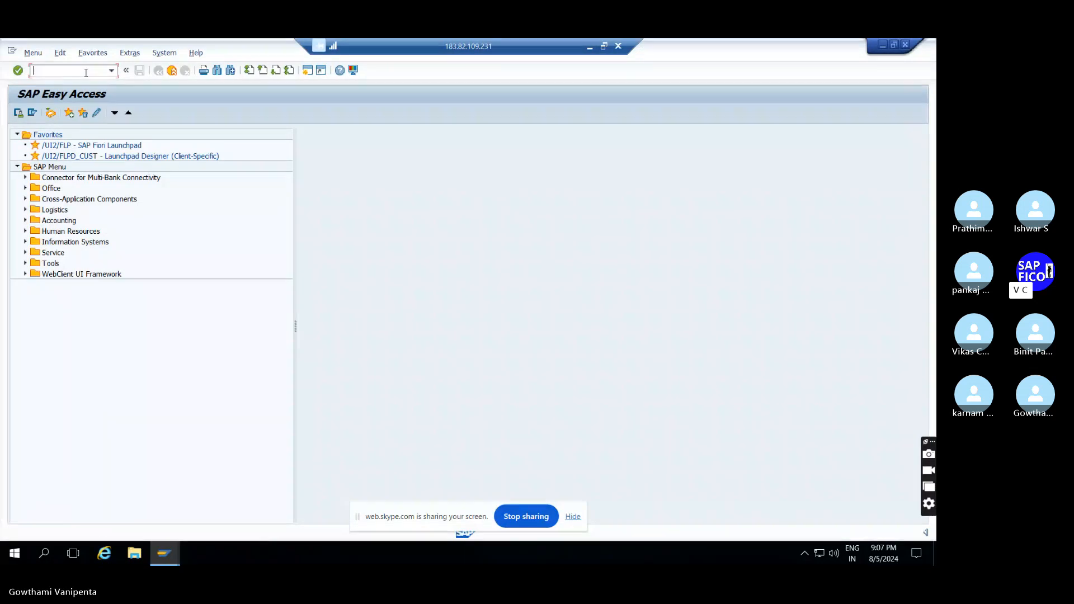
Step: Open the Customer Line Item Display transaction FBL5N
text(FB)
text(L)
text(L5N)
key(Return)
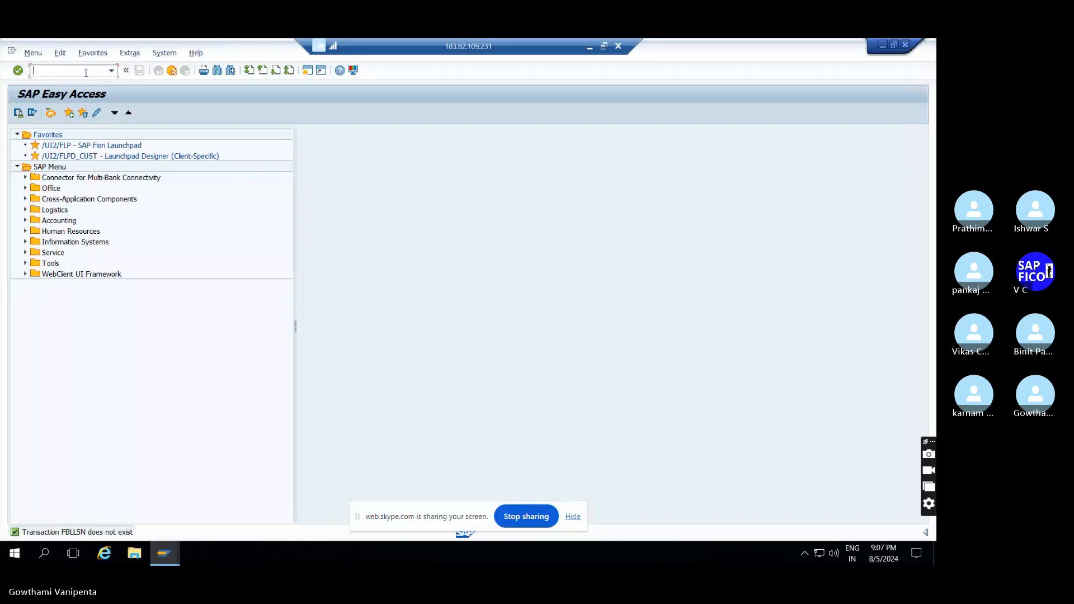
text(FBL5N)
key(Return)
Step: Enter the customer's account number, choose All items, and display the customer's line items
text(55)
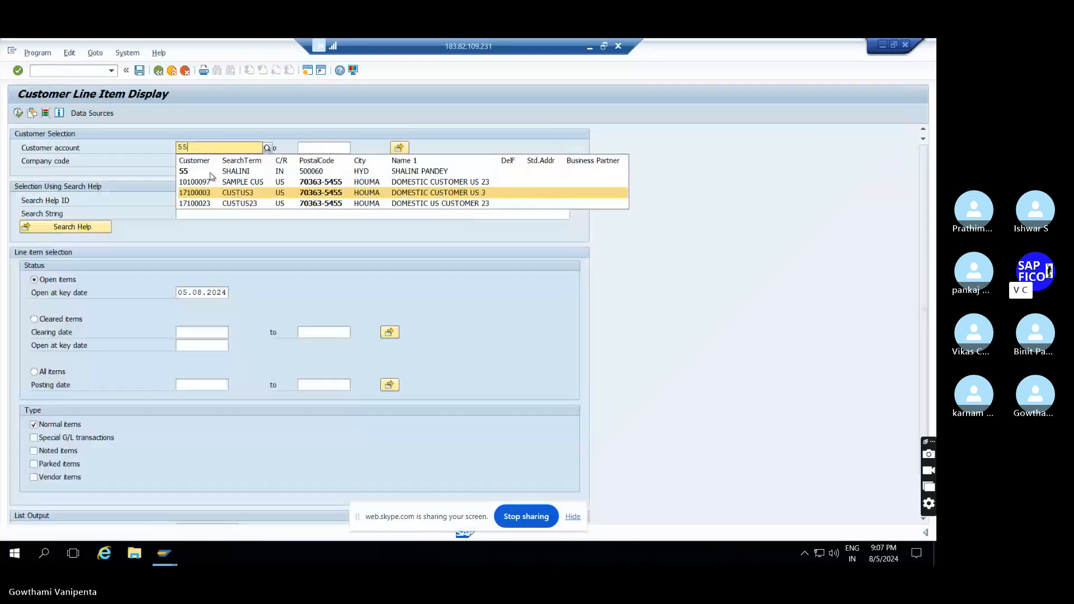
click(209, 171)
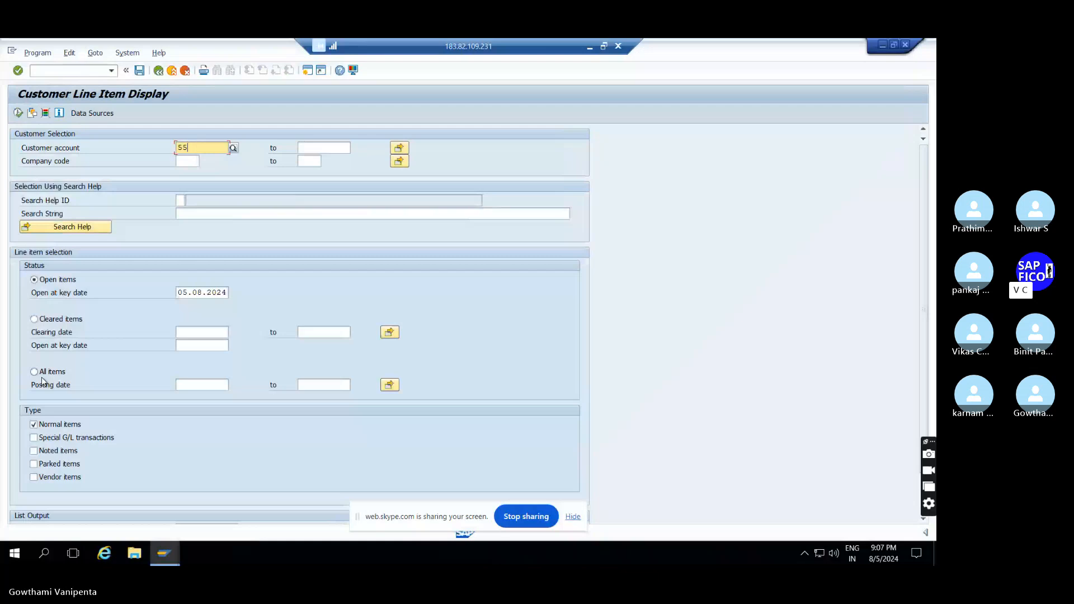
click(43, 372)
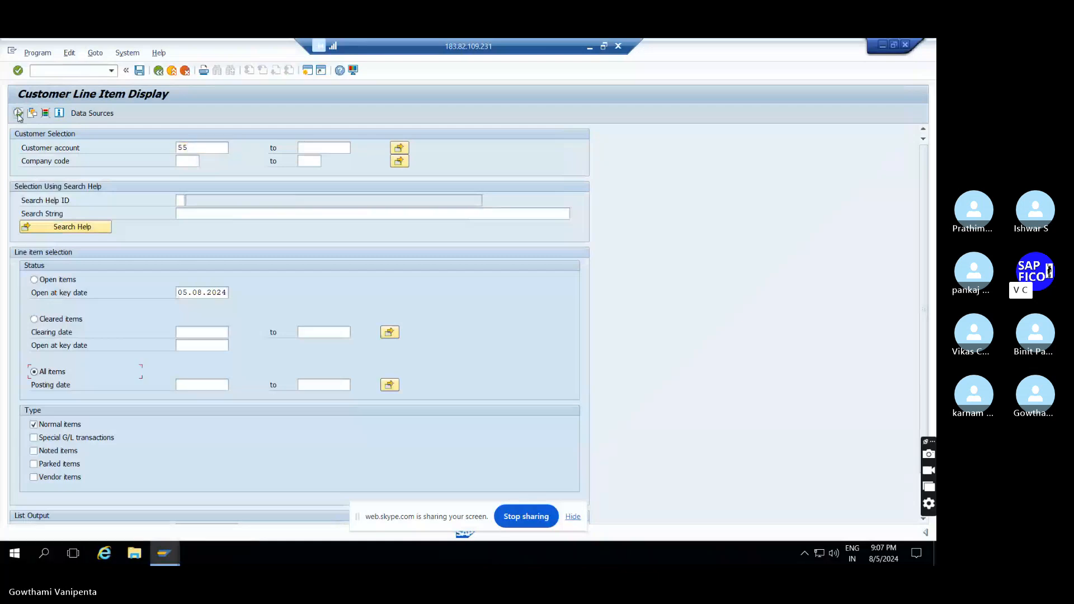
click(18, 113)
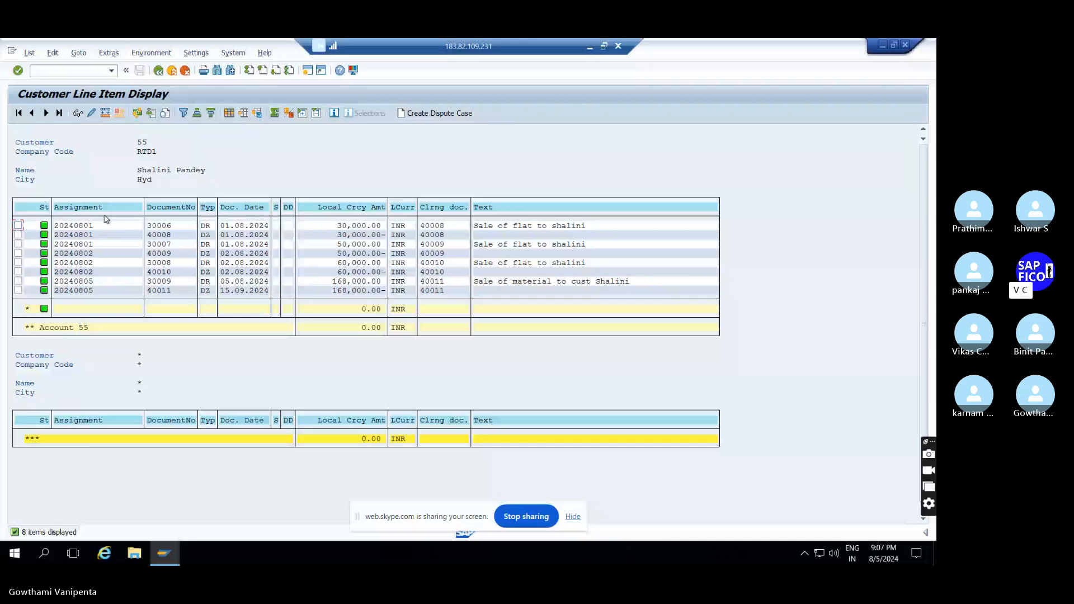
Step: Return to the selection screen and run the report for the same customer's open items at key date 05.08.2024
click(158, 71)
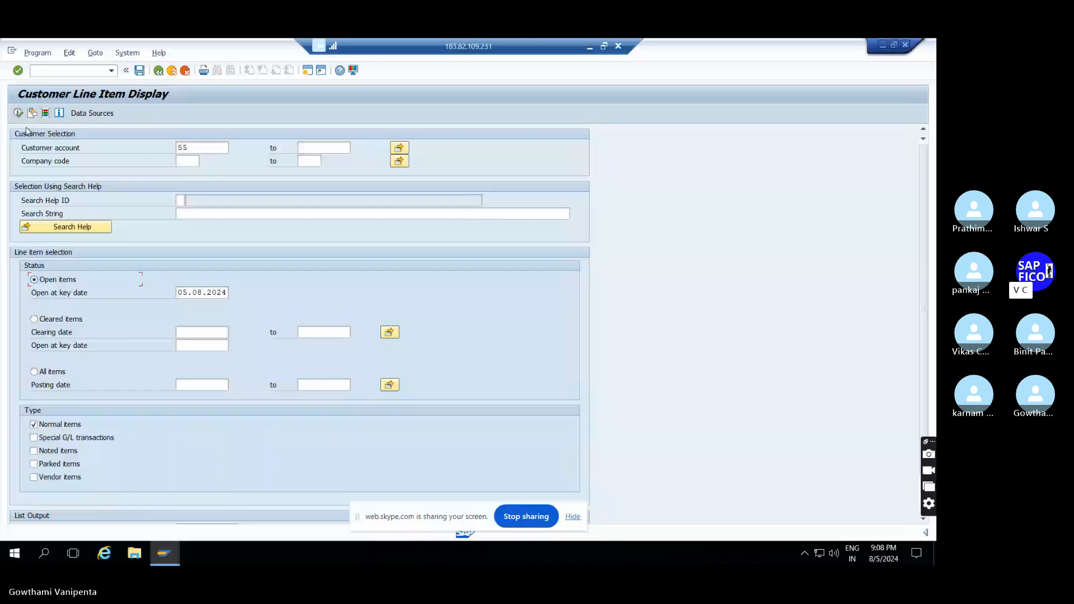
click(234, 147)
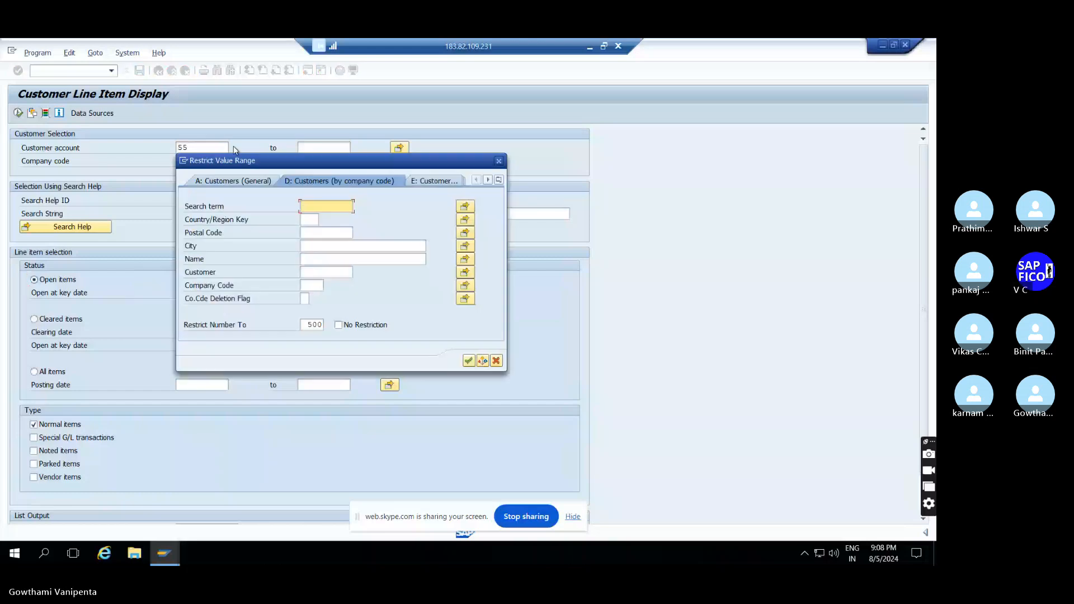
key(Escape)
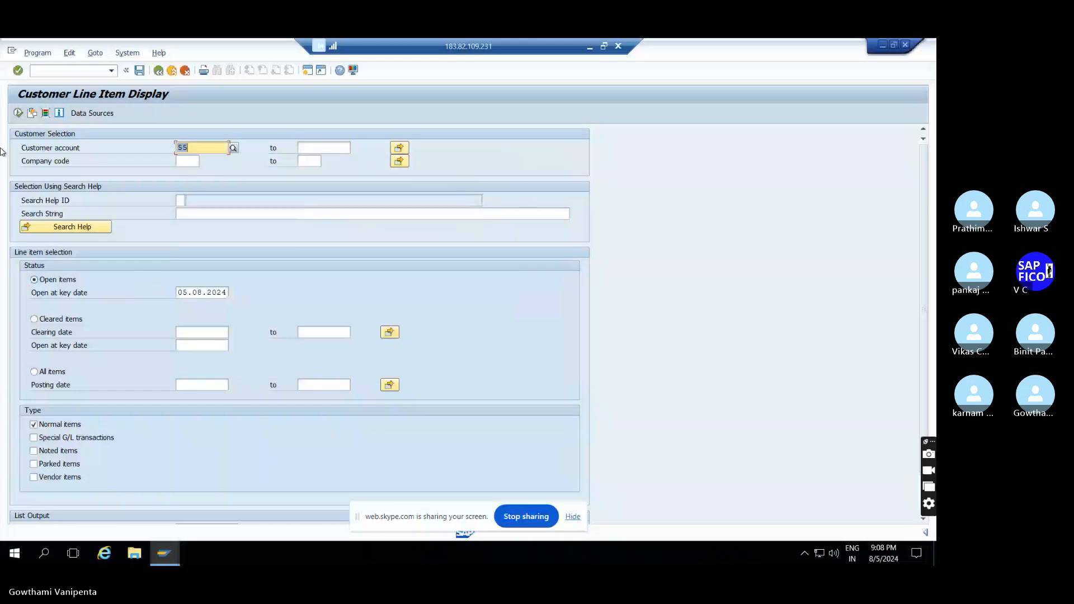
key(F8)
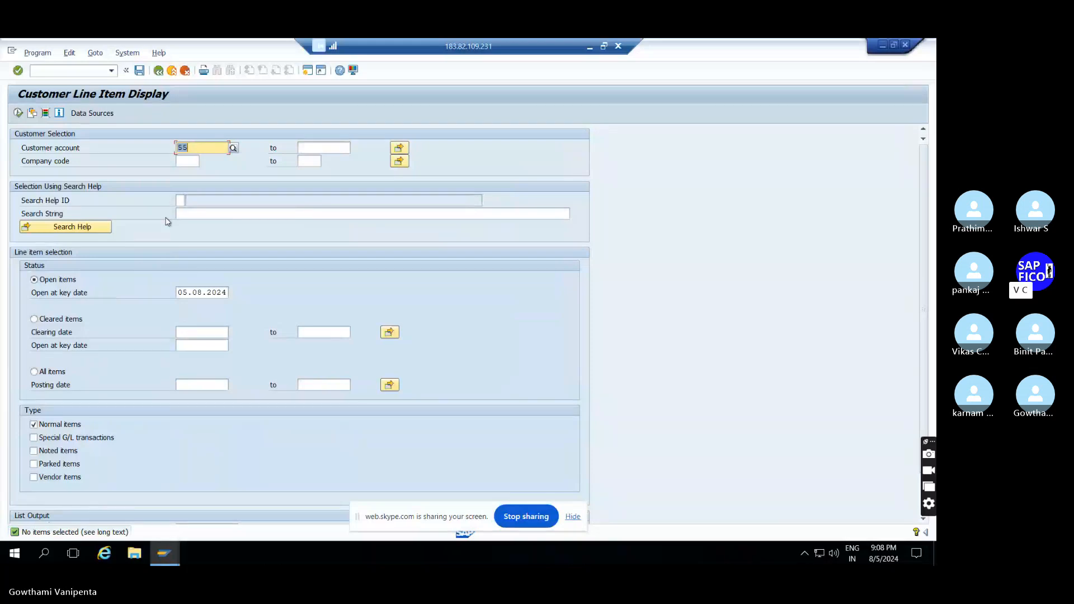
click(234, 147)
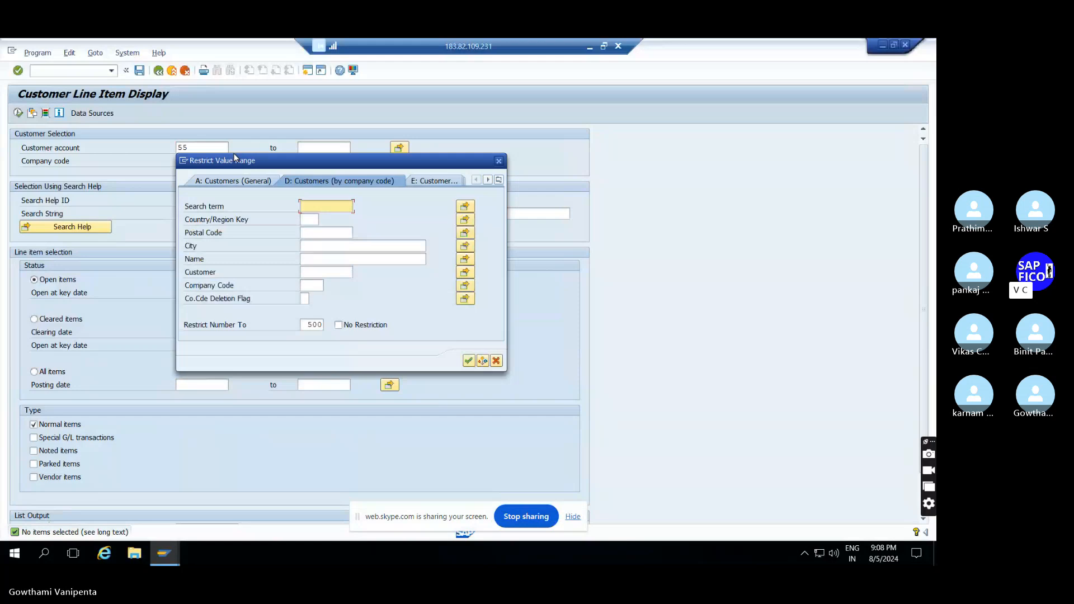
click(499, 161)
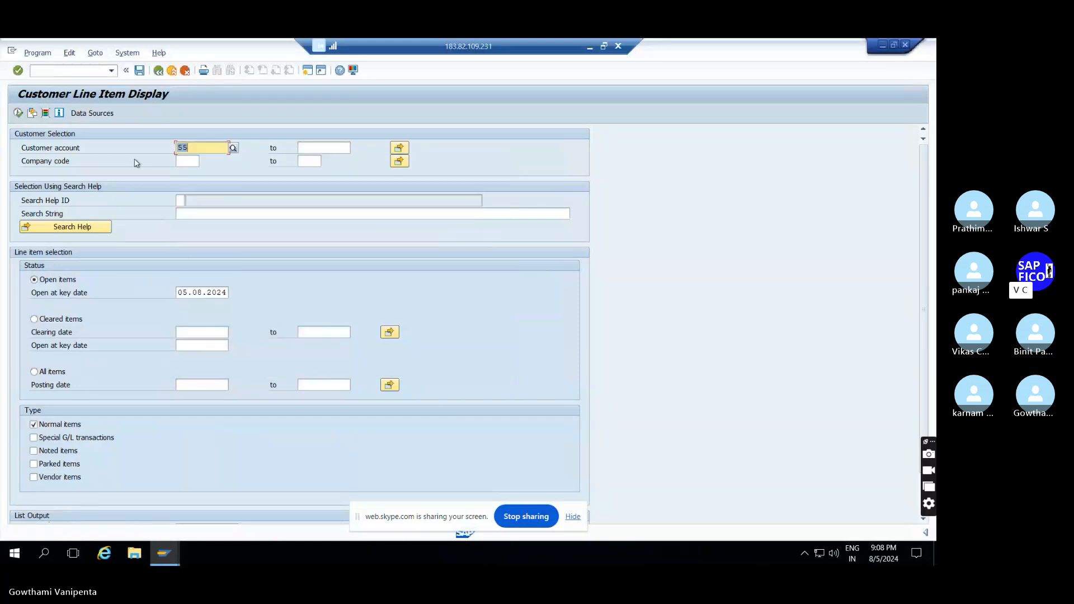
Step: Open Enter Customer Invoice with /nFB70 and choose the same customer from the RTD1 customer search list
click(83, 69)
text(/)
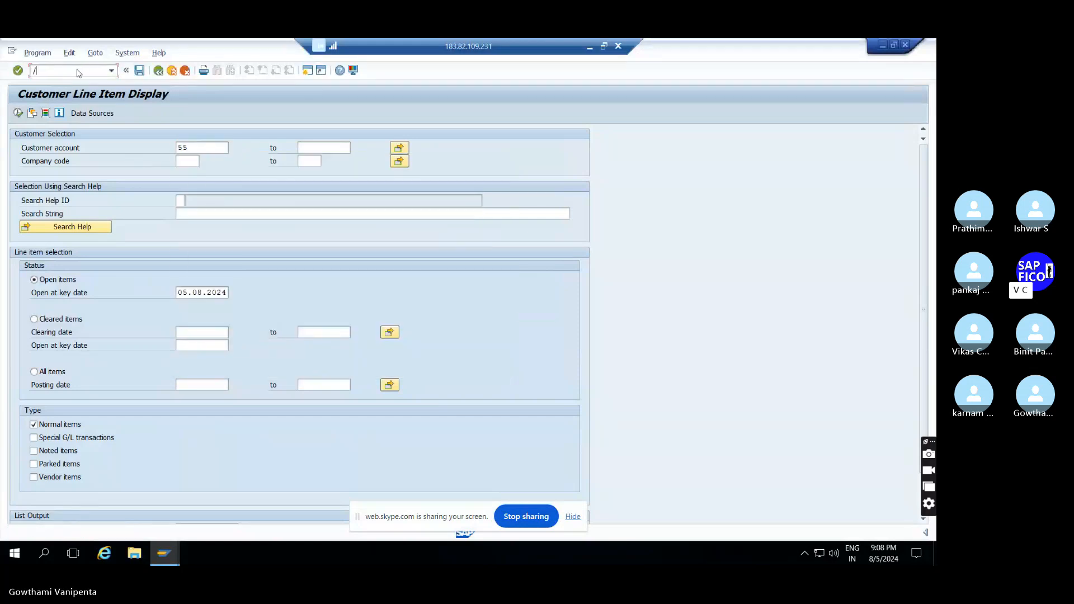
text(nFB)
key(Return)
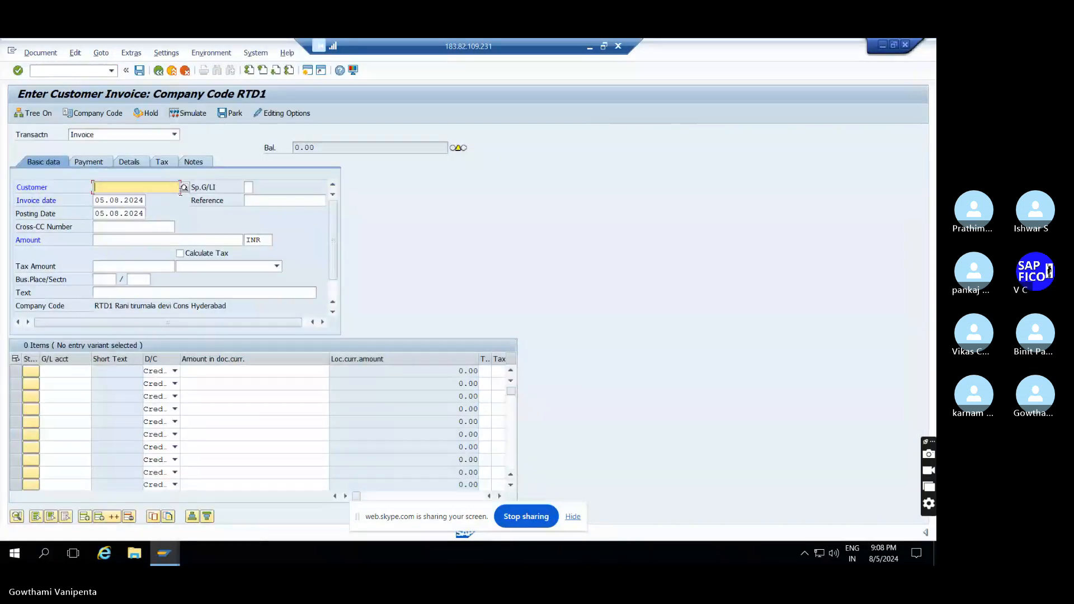
click(184, 189)
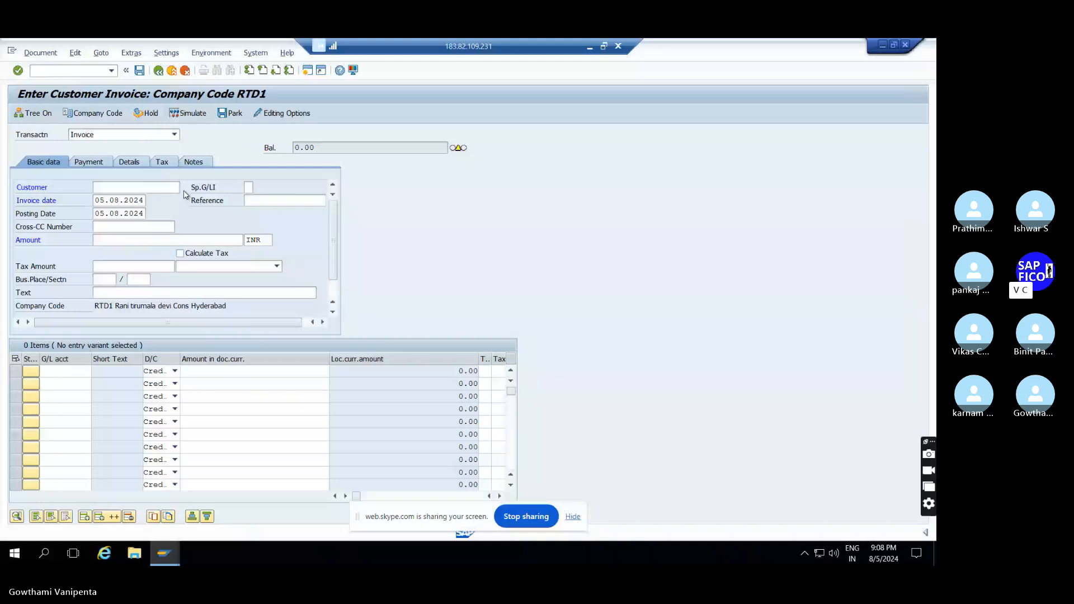
click(386, 414)
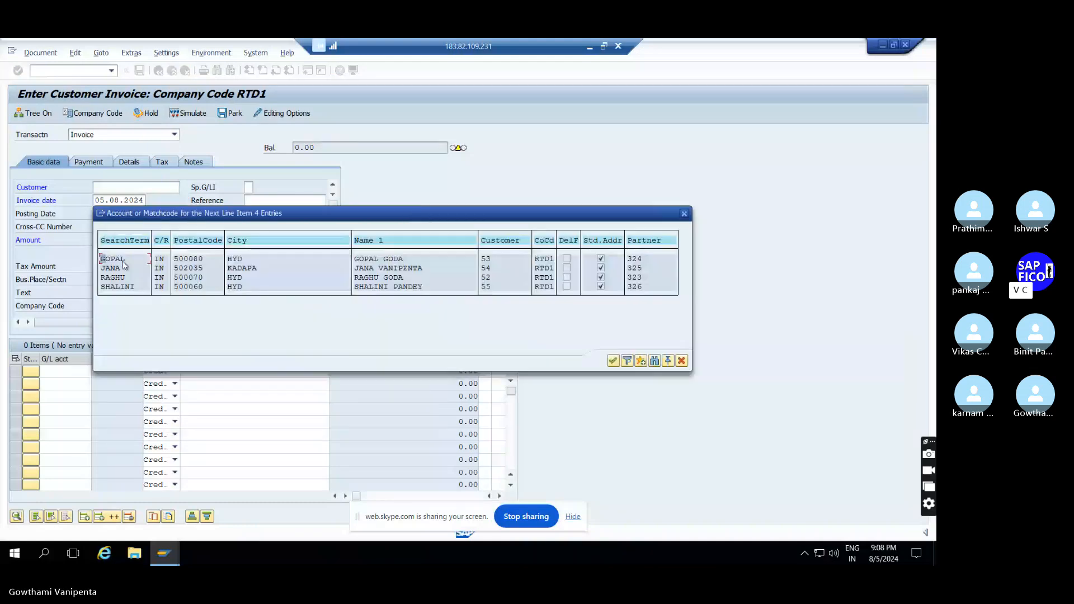
double_click(117, 287)
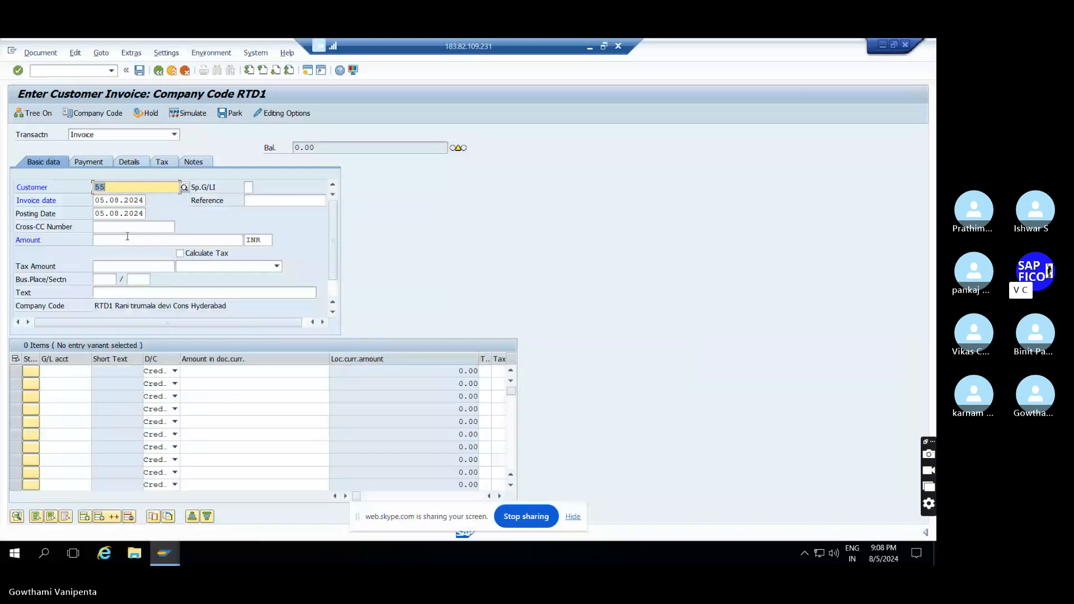
Step: Set the invoice reference to TEST and the invoice amount to 35000 INR
click(124, 240)
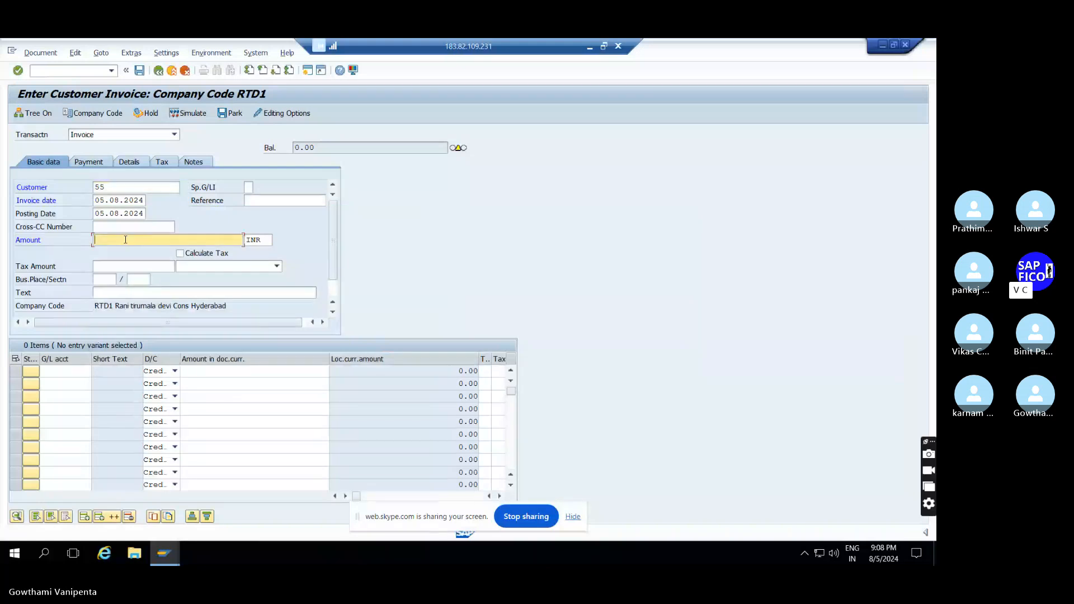
click(260, 202)
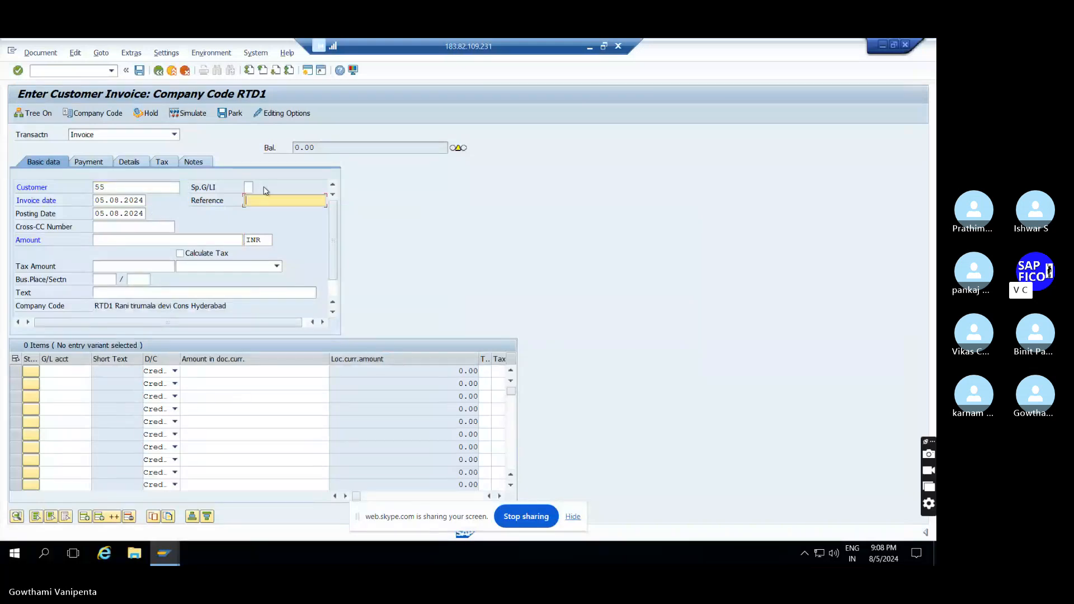
text(T)
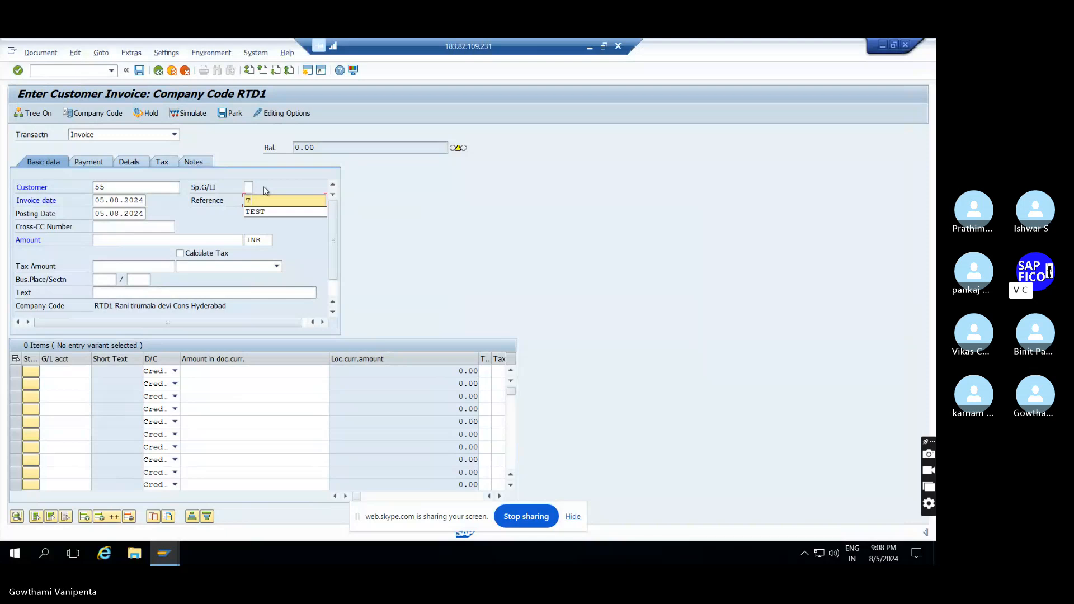
text(EST)
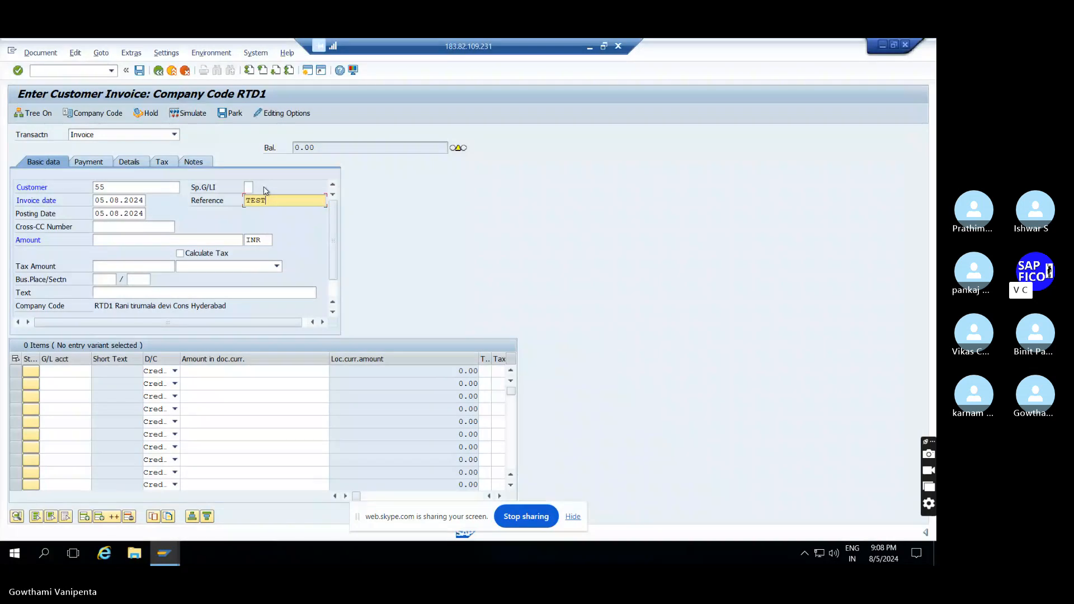
click(104, 239)
text(20000)
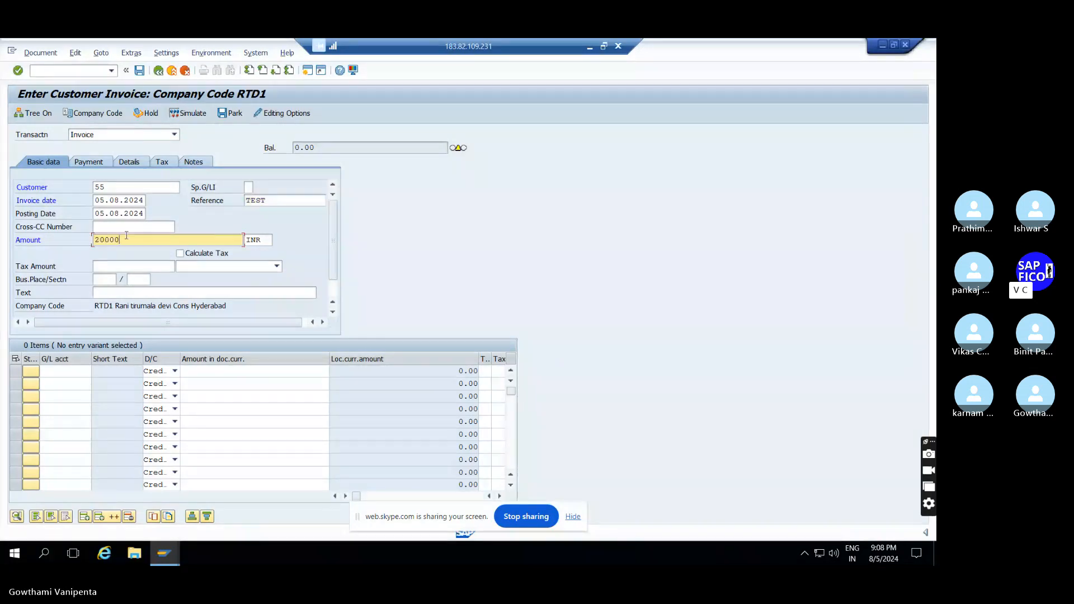
drag(126, 235, 28, 253)
text(35000)
Step: Fill the invoice text with the suggested "Sale of material to cust" entry that names the customer
click(131, 292)
text(S)
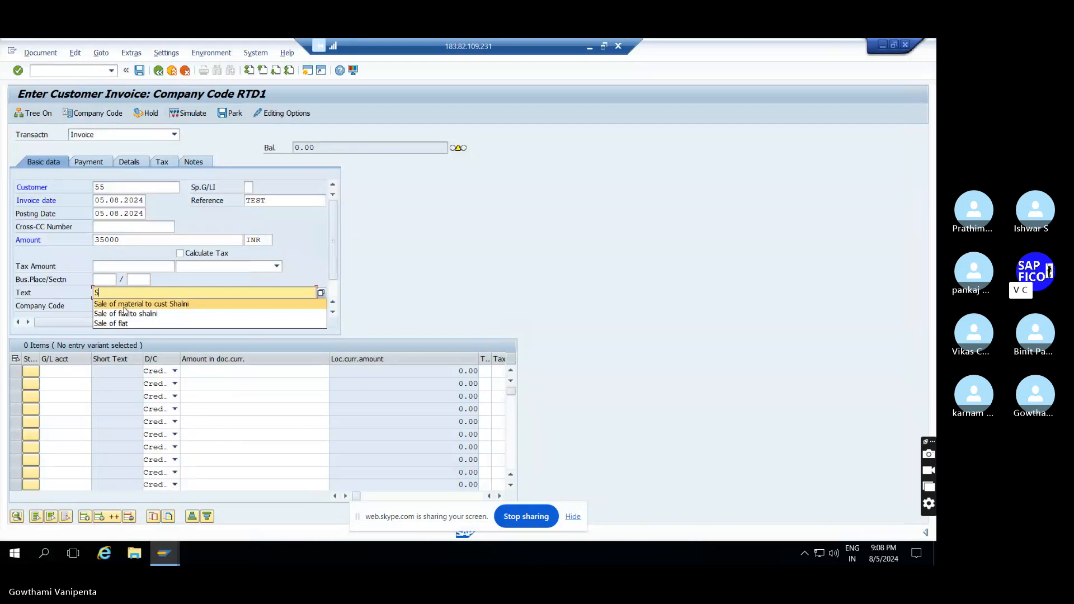
click(124, 306)
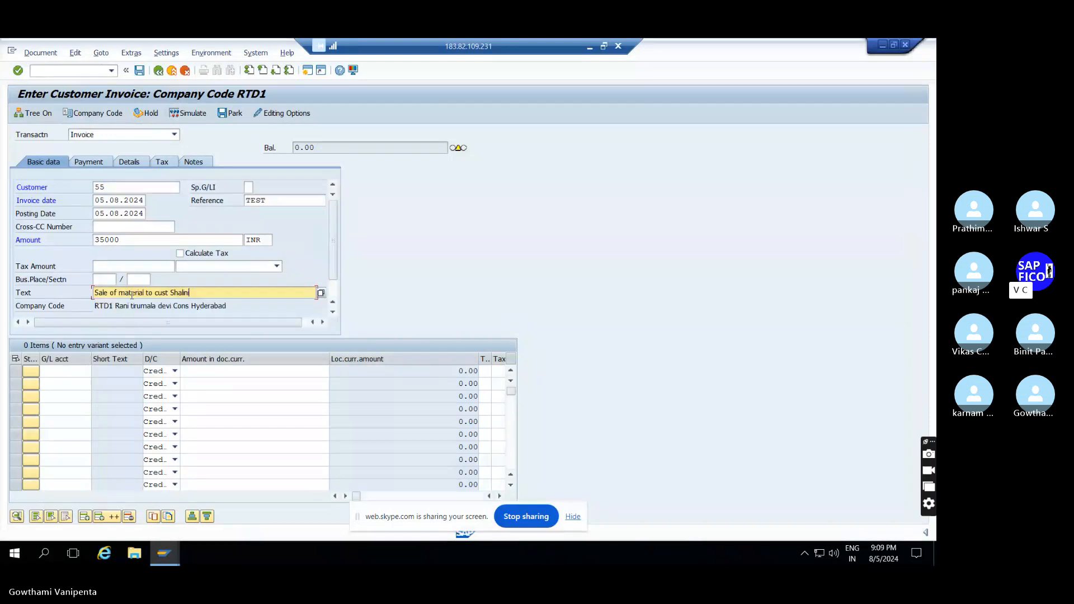
Step: Add a credit line for the Sales Ac G/L account with amount 35000 and item text "Sales ac"
click(81, 373)
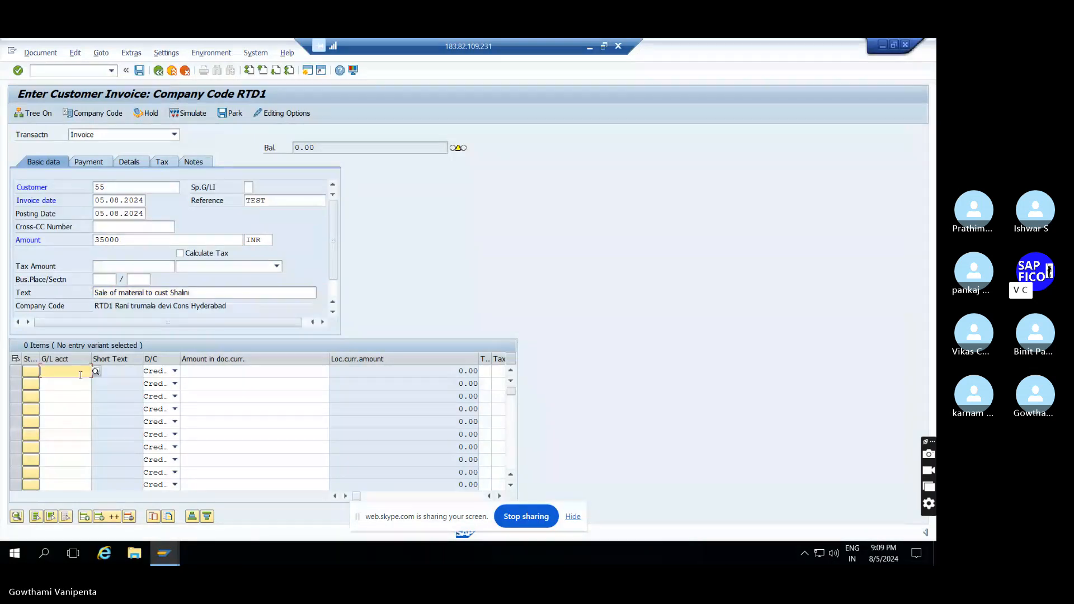
click(96, 371)
key(Return)
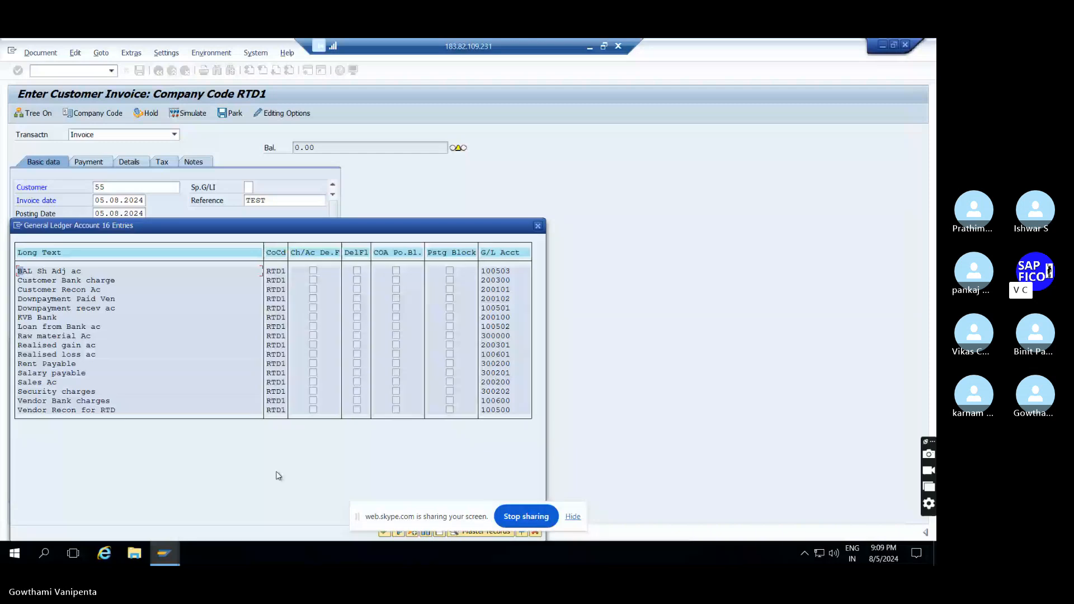
double_click(204, 382)
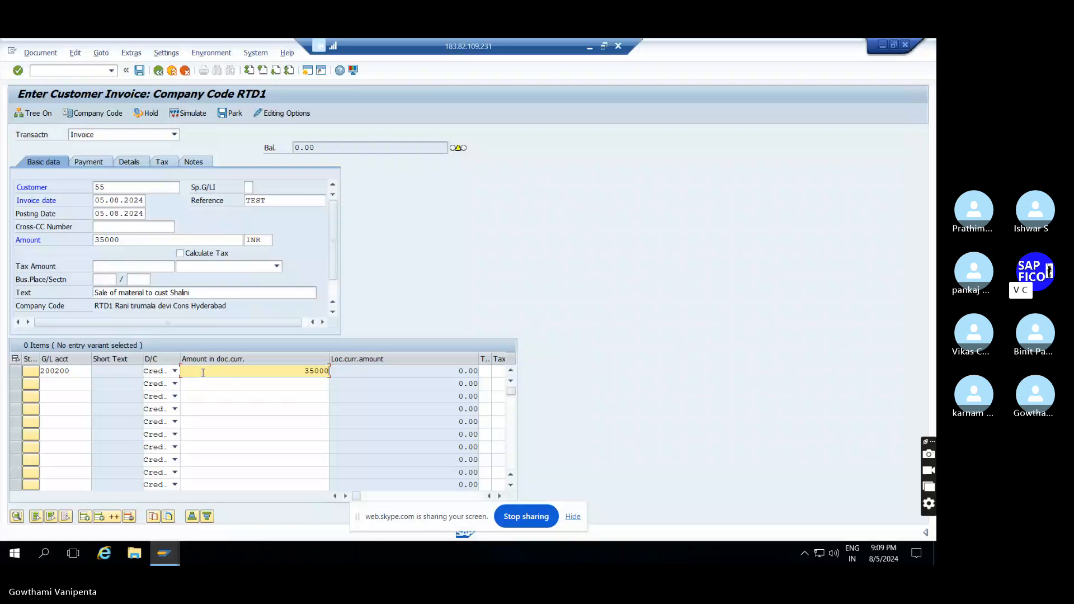
key(Return)
text(s)
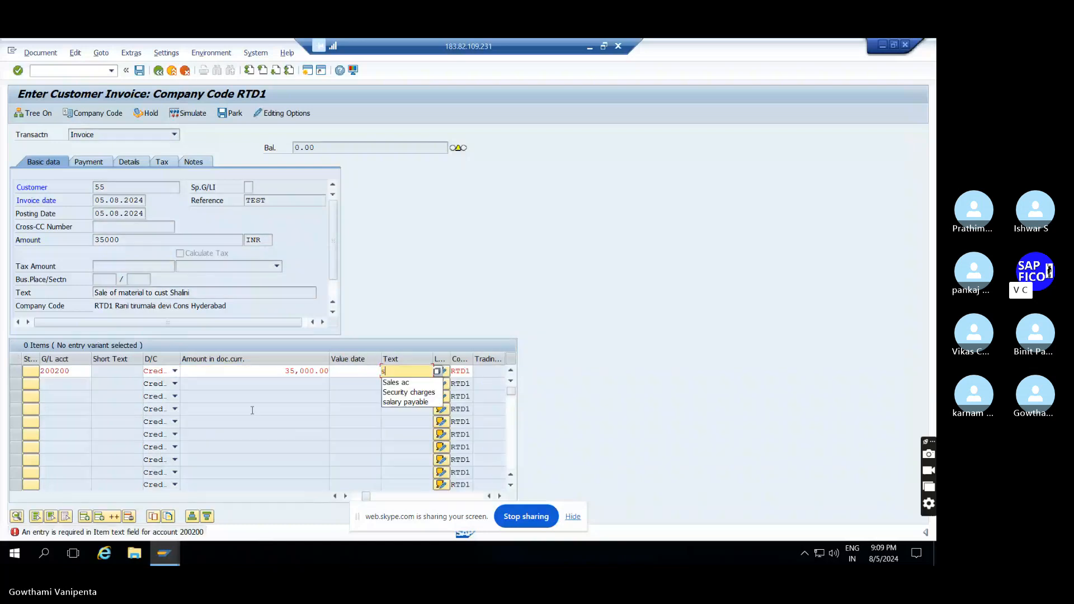
click(411, 383)
key(Return)
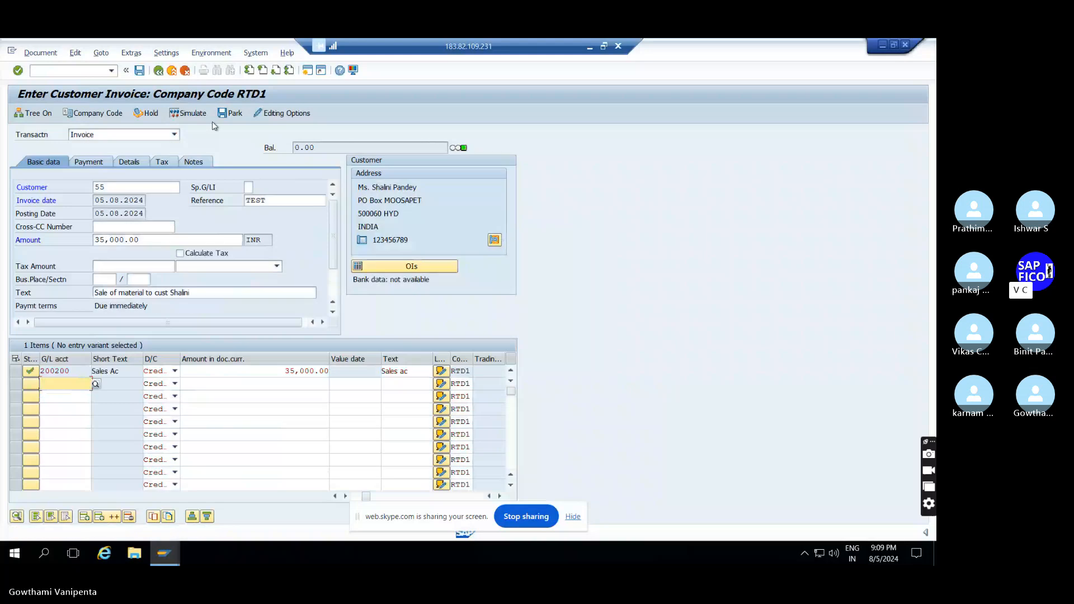
Step: Simulate the customer invoice and post the document in company code RTD1
click(195, 114)
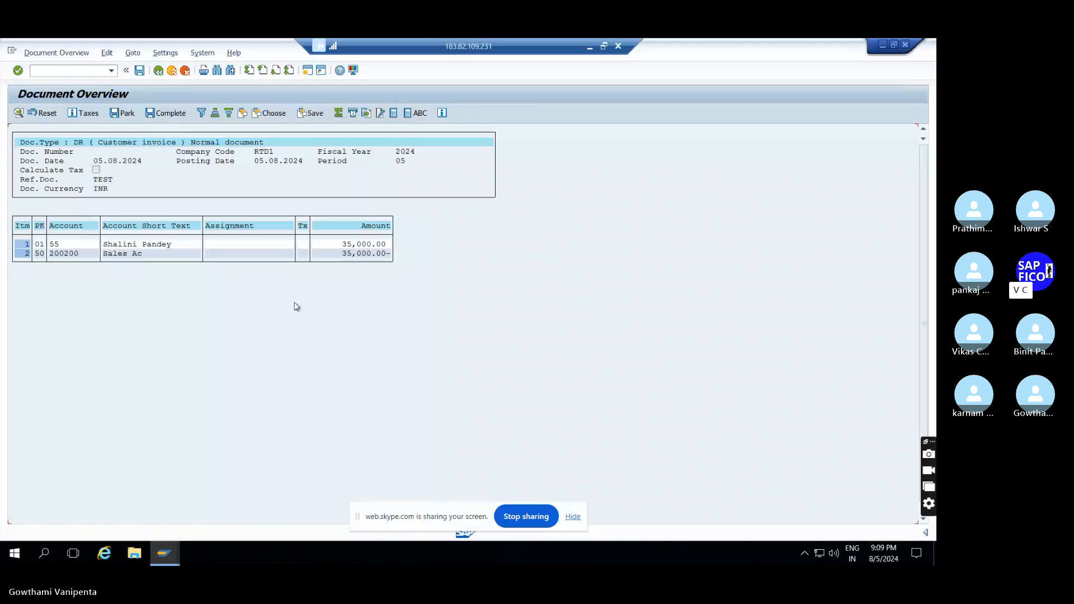
click(139, 71)
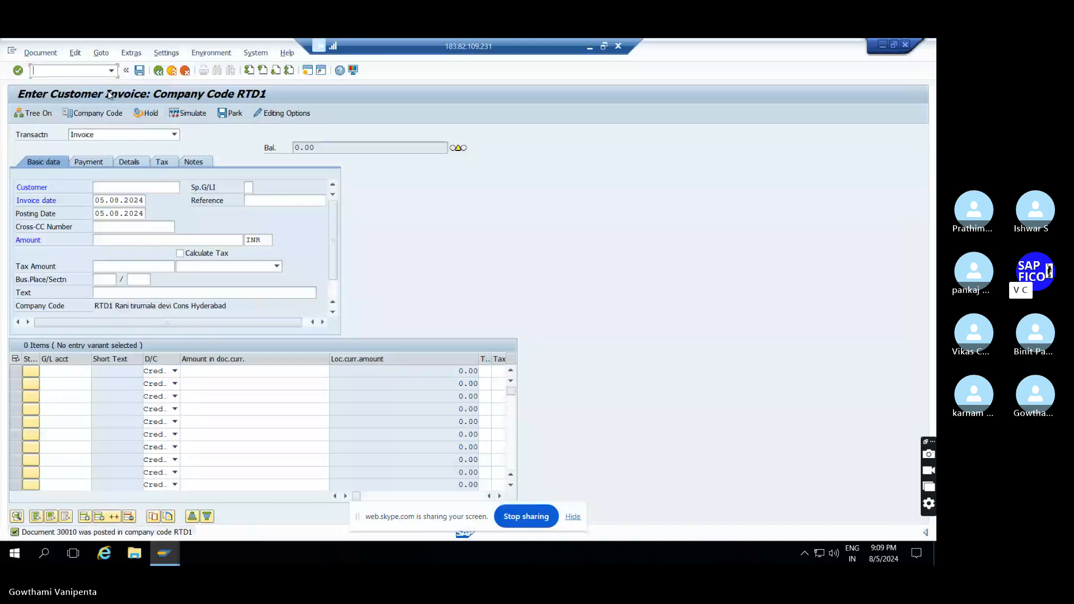
Step: Open Customer Line Item Display with /NFBL5N and list the customer's open items
click(111, 71)
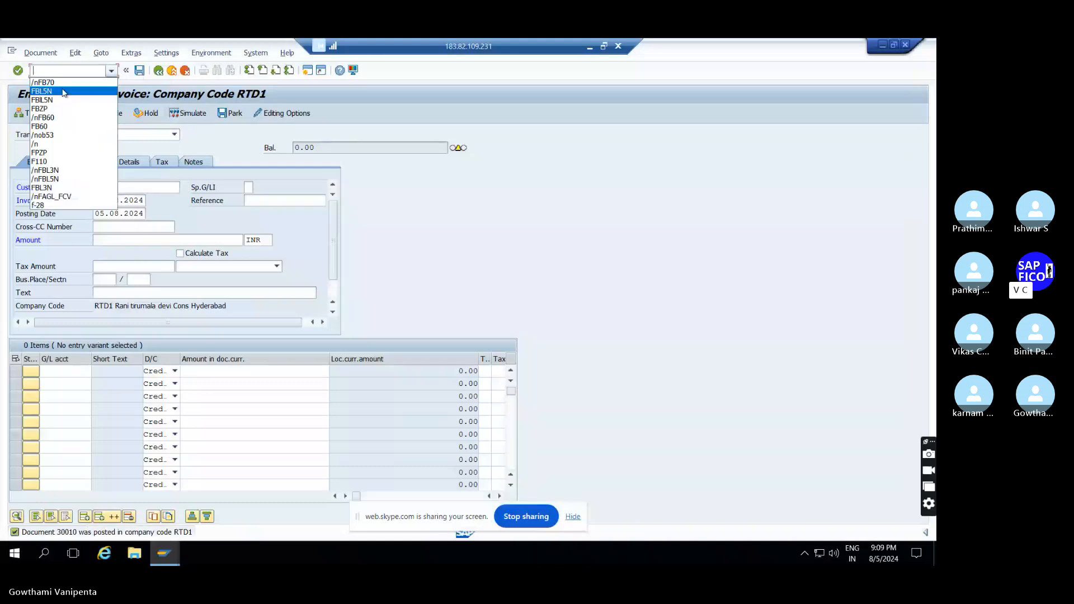
click(64, 93)
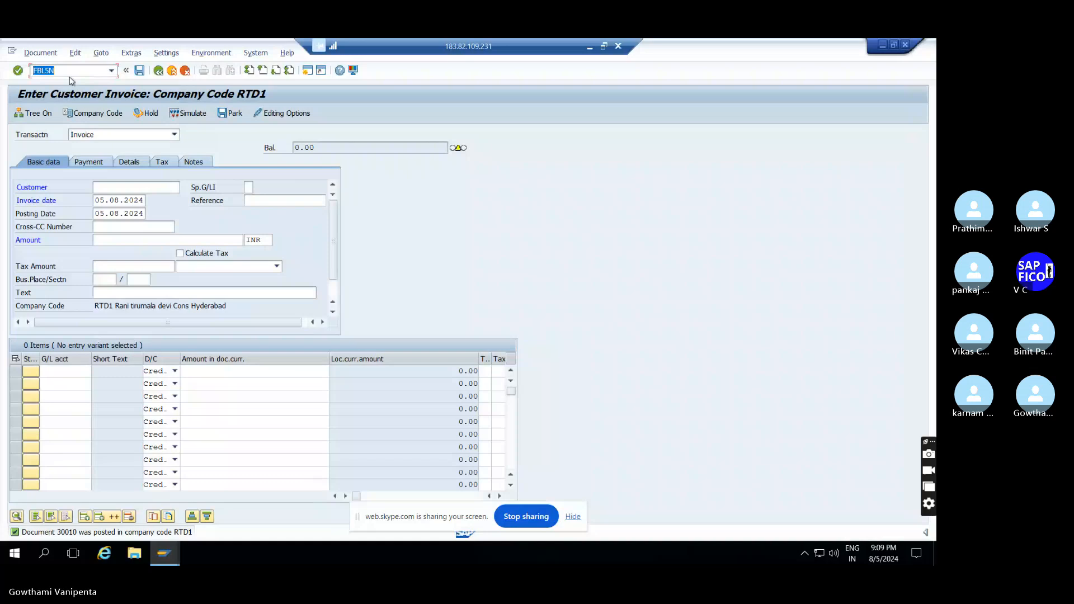
text(/NFBL5N)
key(Return)
click(20, 114)
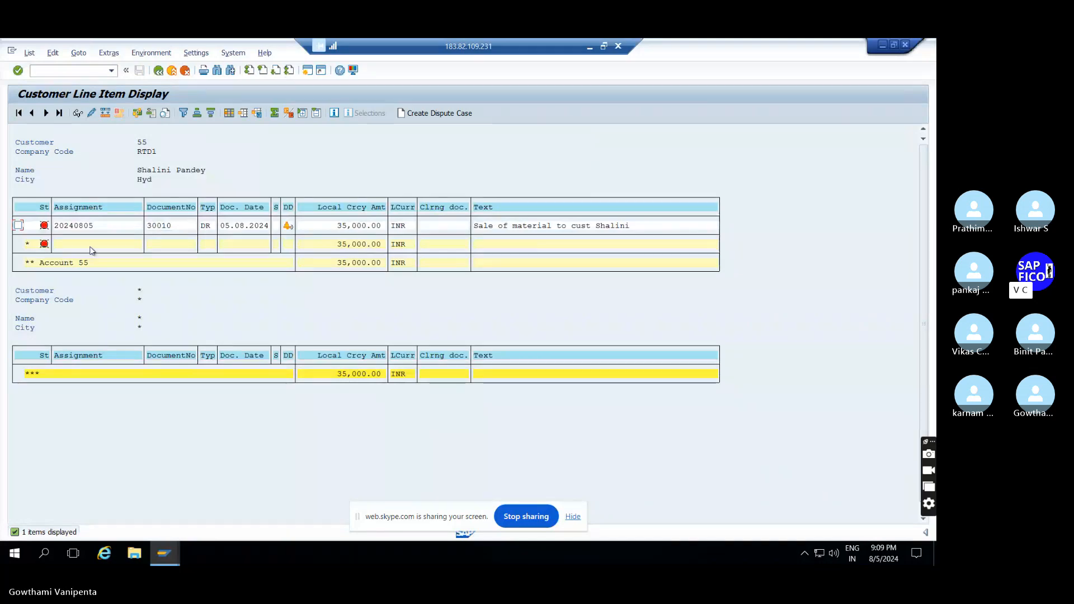
Step: Open the posted 35,000.00 INR invoice line item and switch it to change mode
click(155, 226)
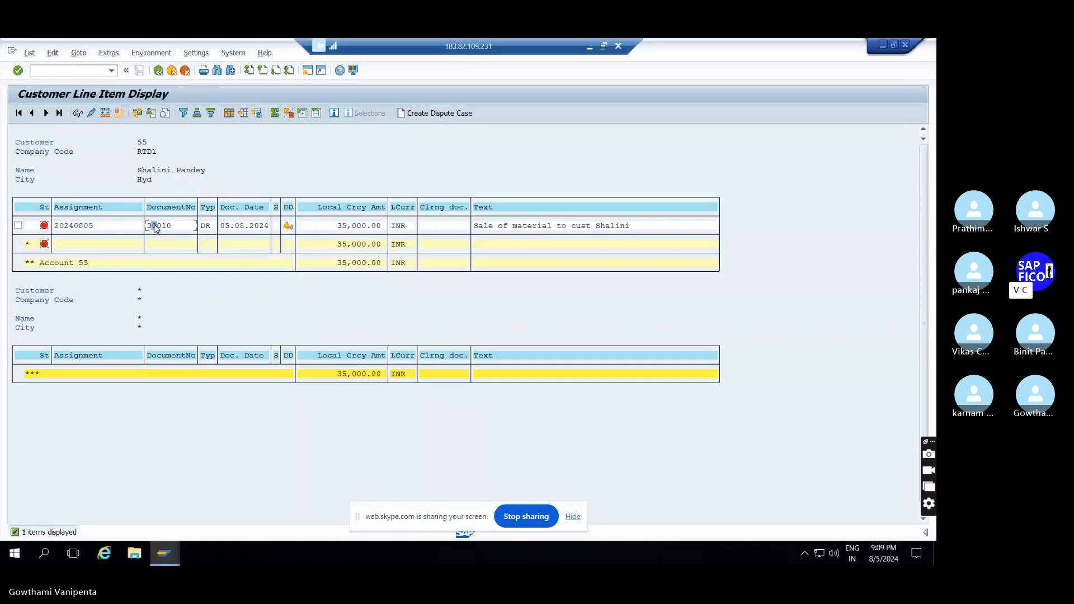
double_click(154, 226)
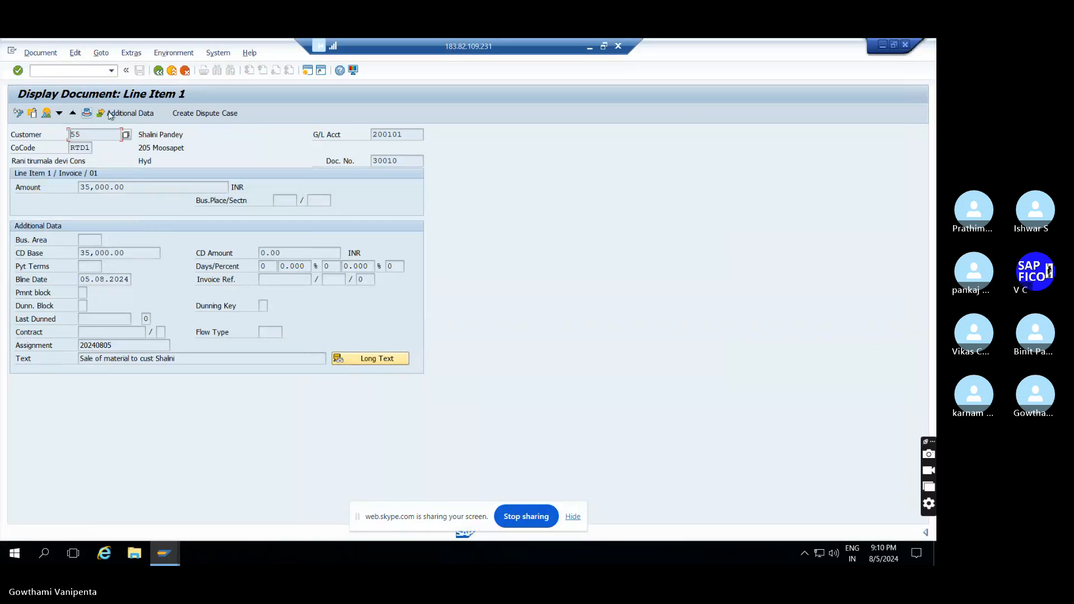
click(20, 113)
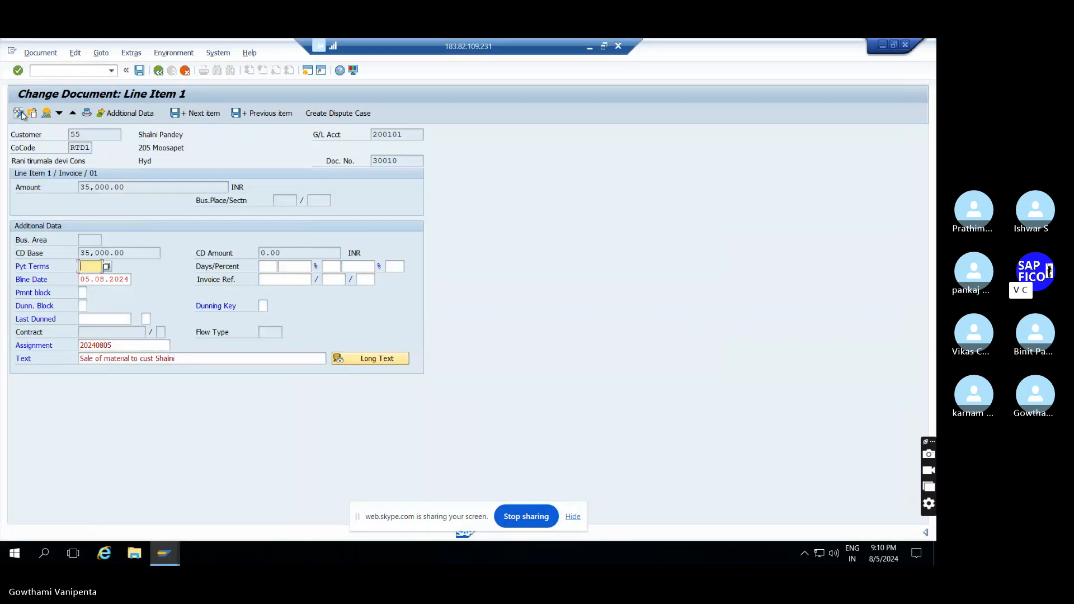